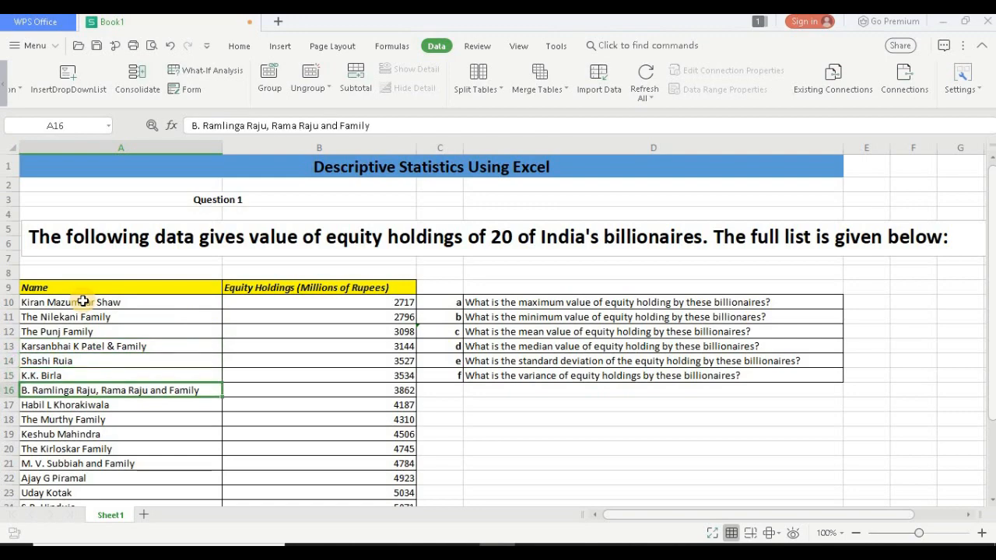
key("Down")
key("Down")
key("Down")
key("Down")
key("Down")
key("Down")
key("Down")
key("Down")
key("Down")
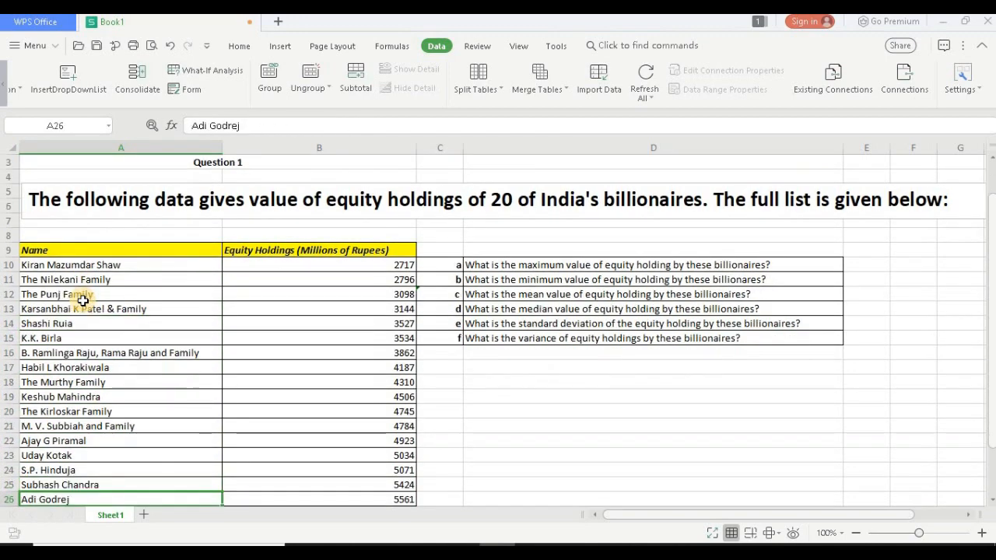
Step: Look through the list of billionaires and their equity holdings in rows 10 to 29, and the questions beside it
key("Up")
key("Up")
key("Up")
key("Up")
key("Up")
key("Up")
key("Up")
key("Up")
key("Up")
key("Up")
key("Up")
key("Up")
key("Up")
key("Up")
key("Up")
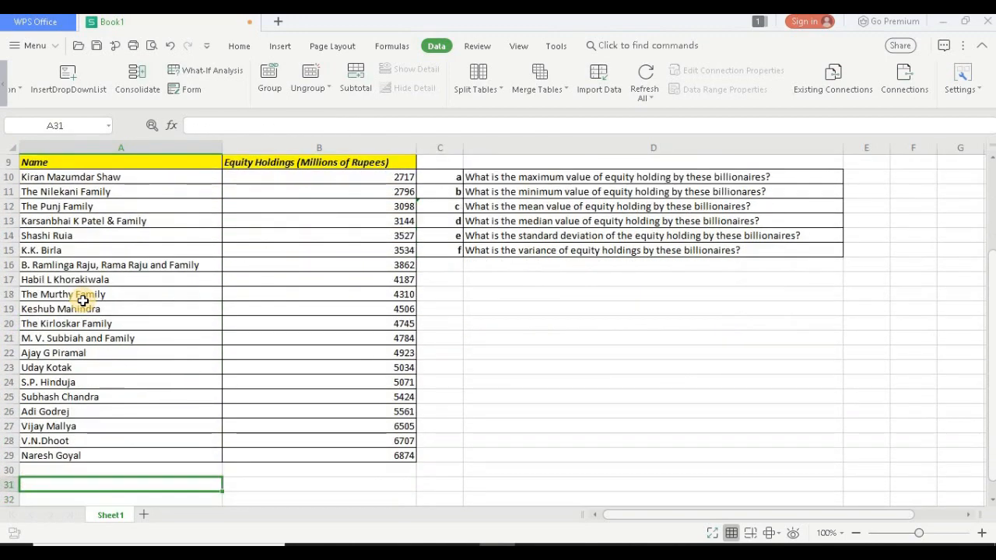
key("Up")
key("Up")
key("Up")
key("Up")
key("Up")
key("Up")
key("Up")
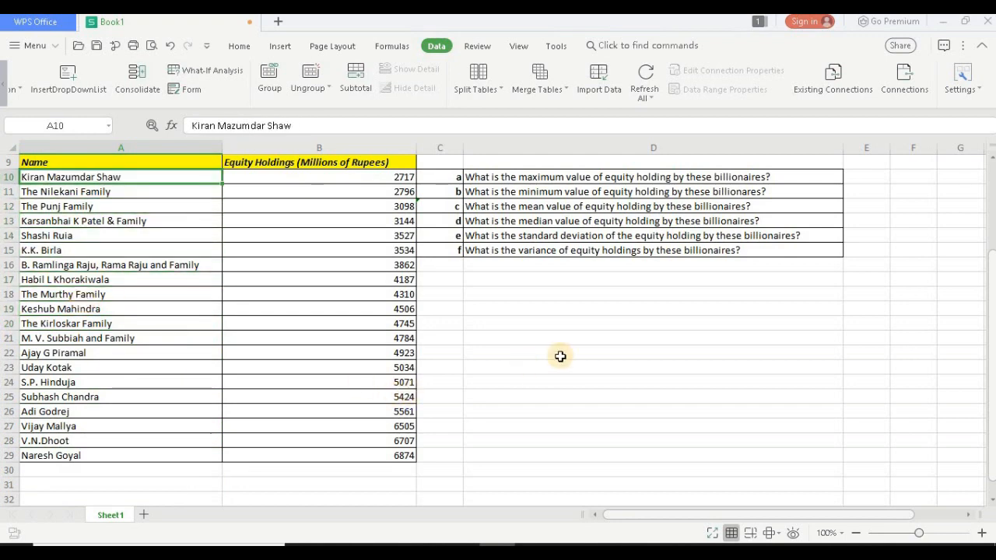
scroll(560, 356, "up", 1)
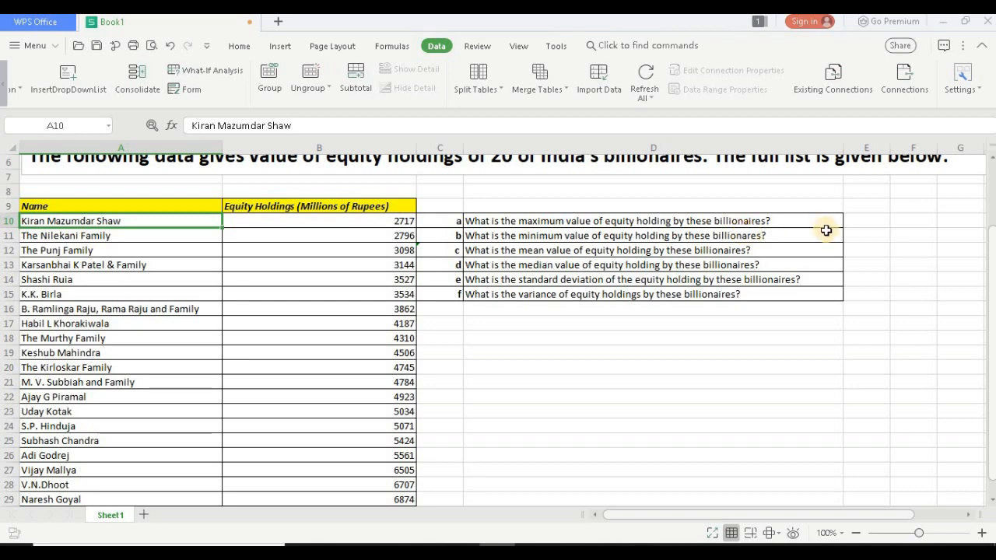
left_click(859, 224)
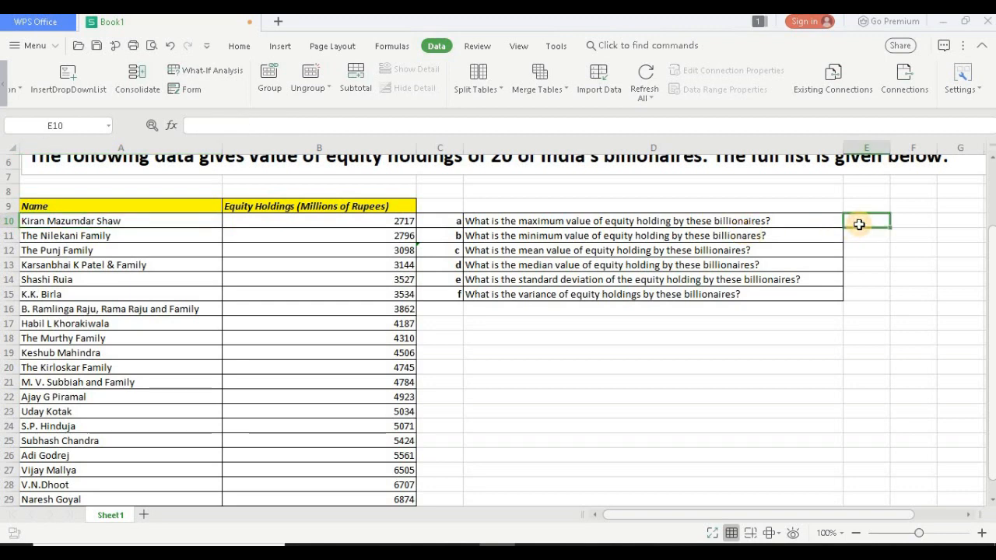
type("=")
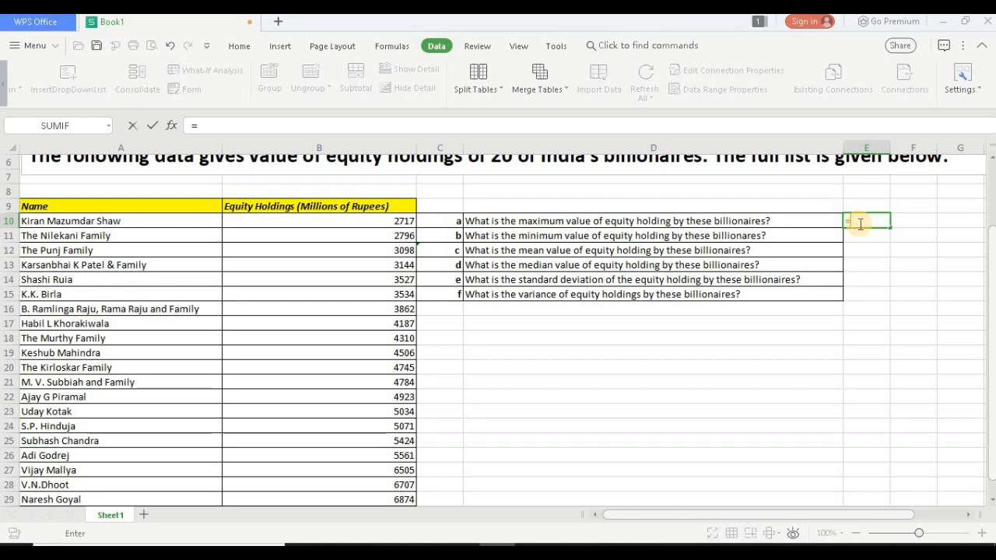
key("Escape")
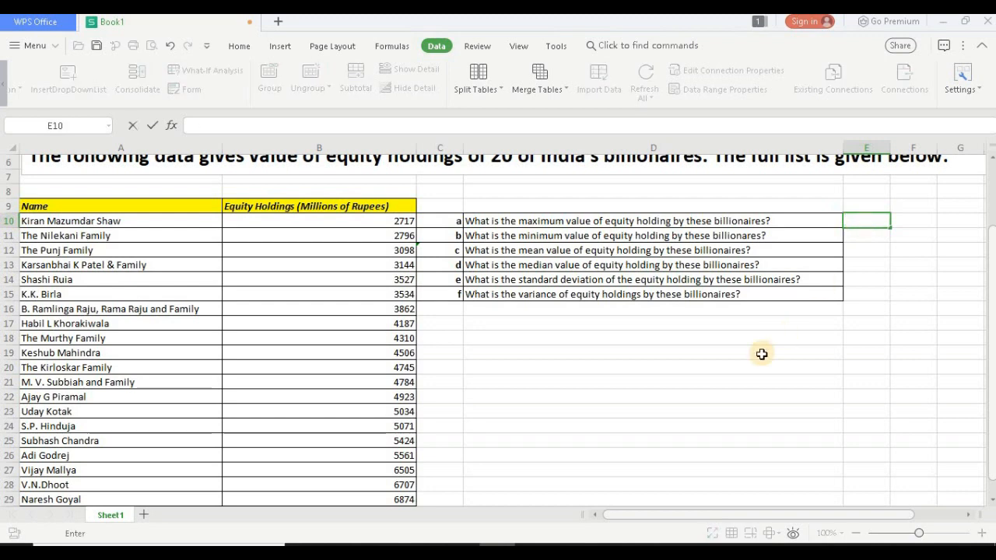
left_click(762, 354)
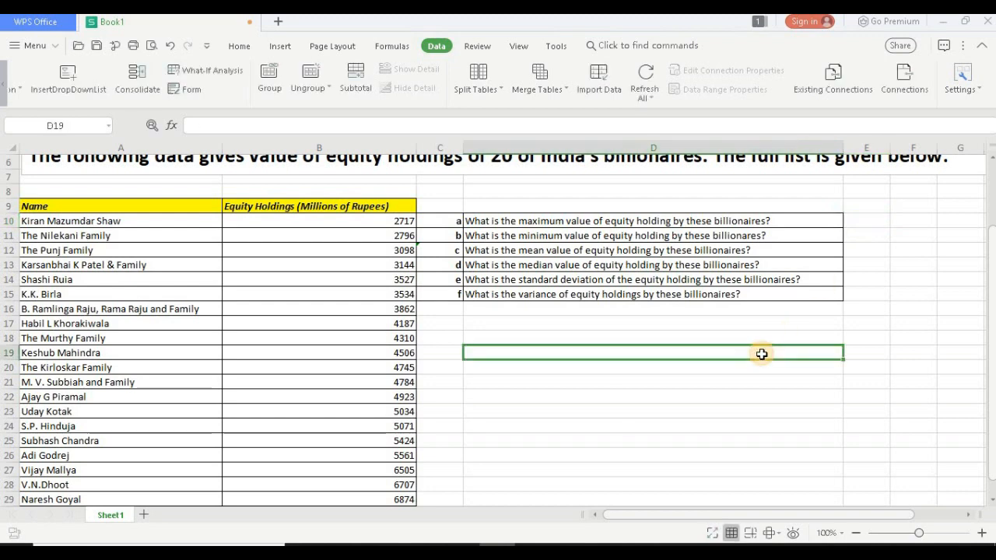
Step: Calculate the maximum equity holding in cell E10 with the formula =max(B10:B29)
left_click(982, 534)
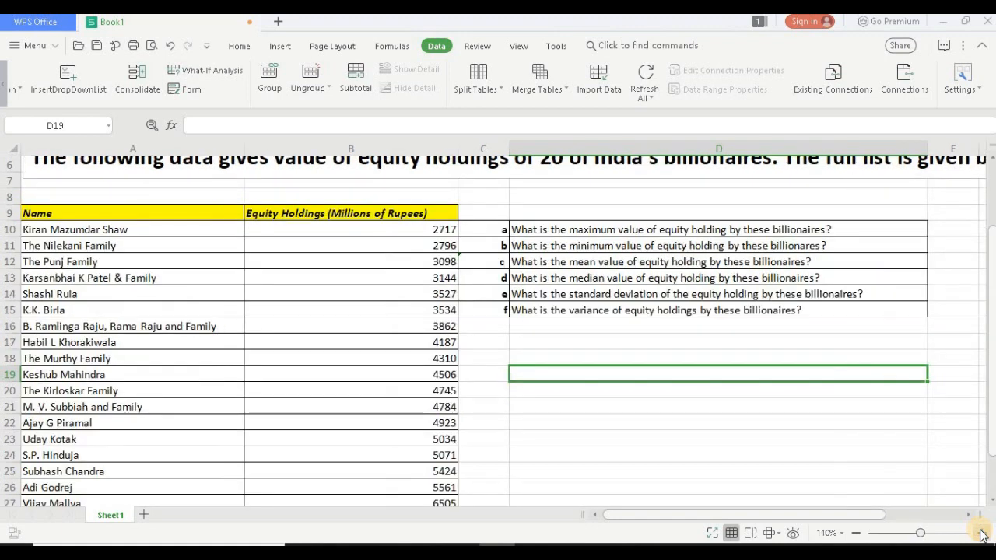
left_click(982, 534)
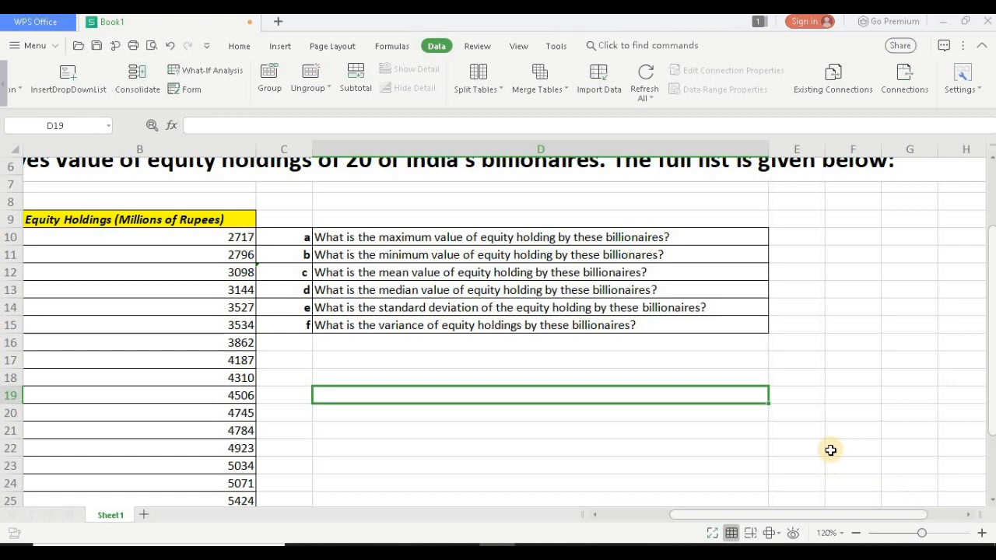
left_click(794, 237)
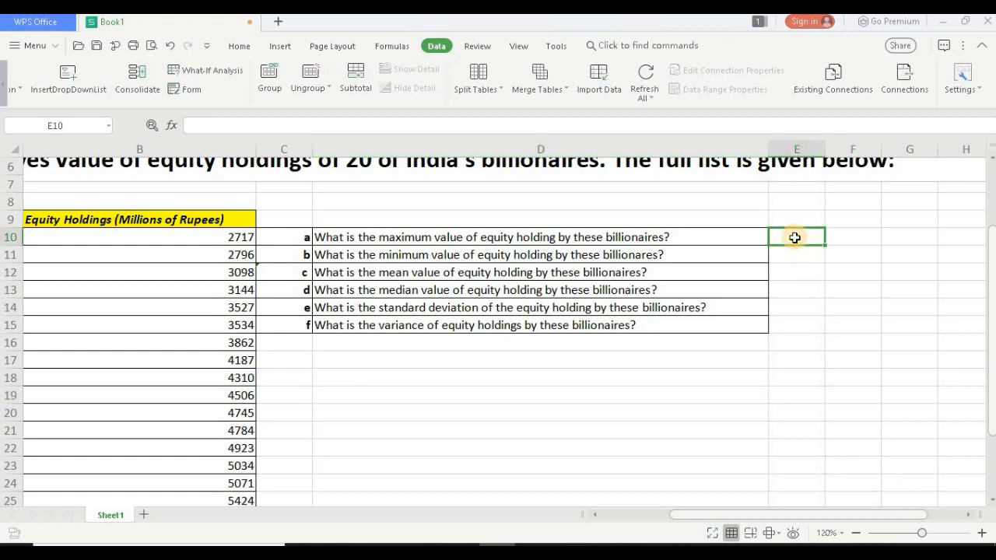
type("=max")
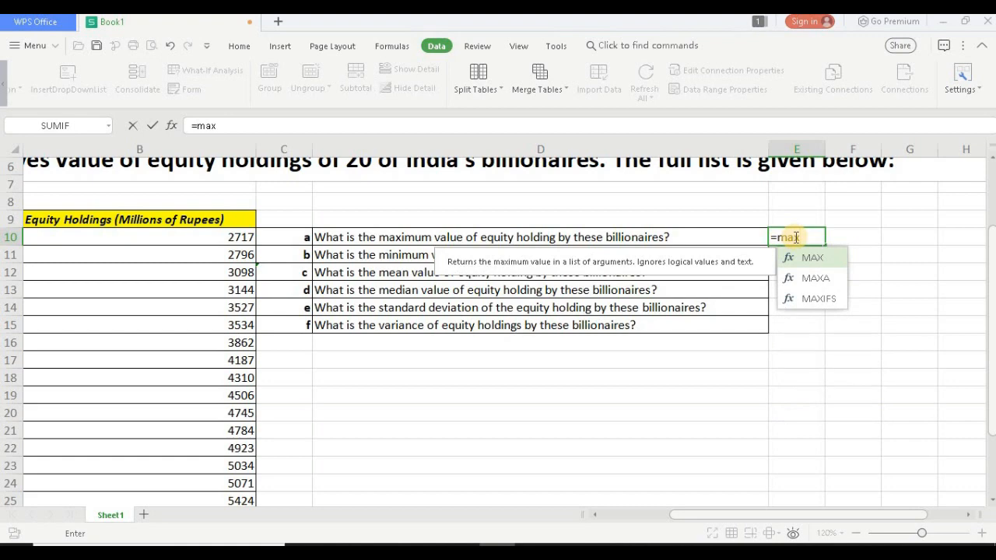
type("(")
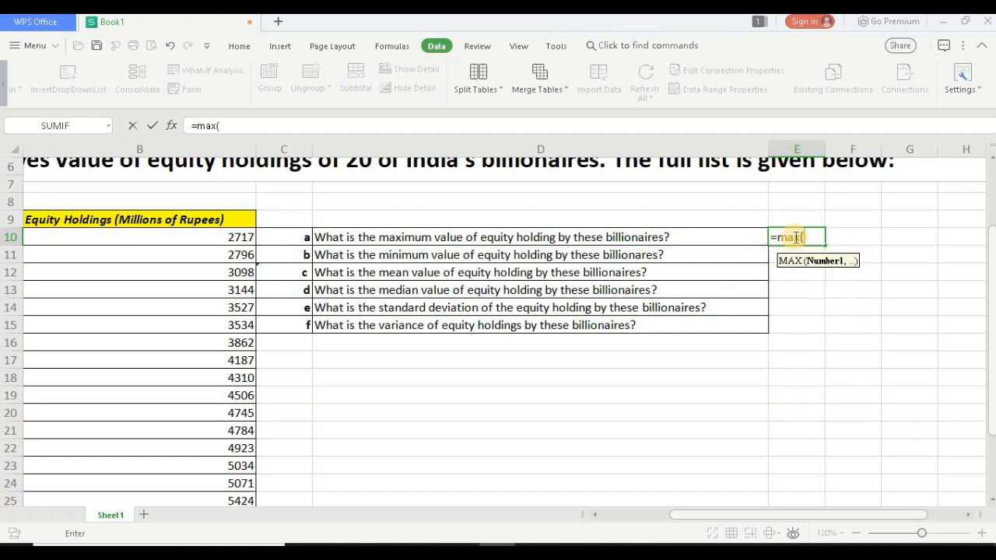
left_click(231, 239)
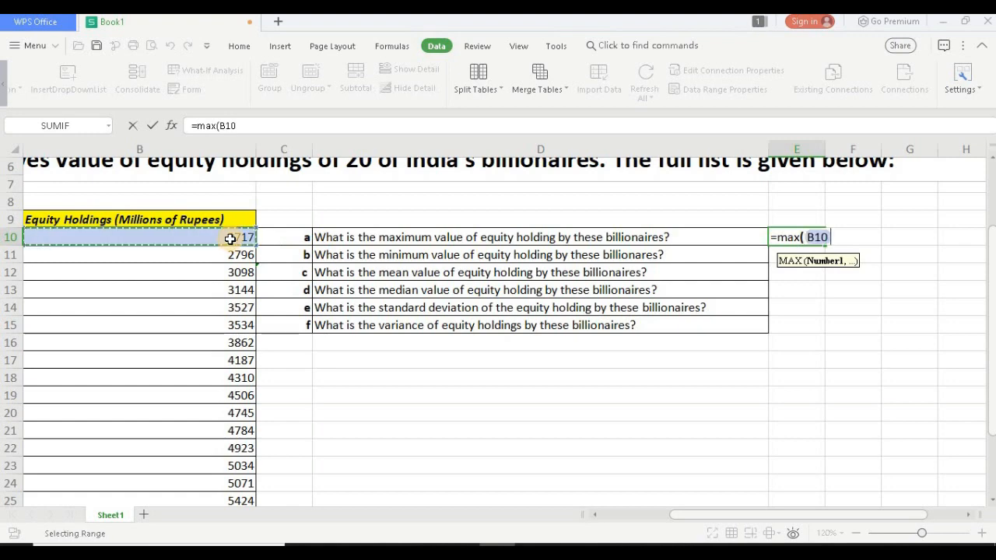
key("ctrl+shift+Down")
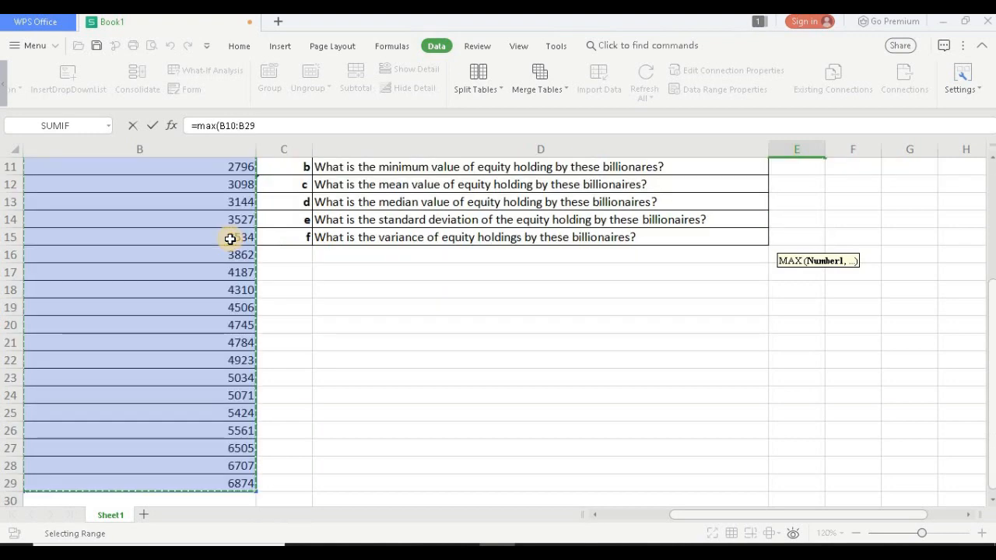
type(")")
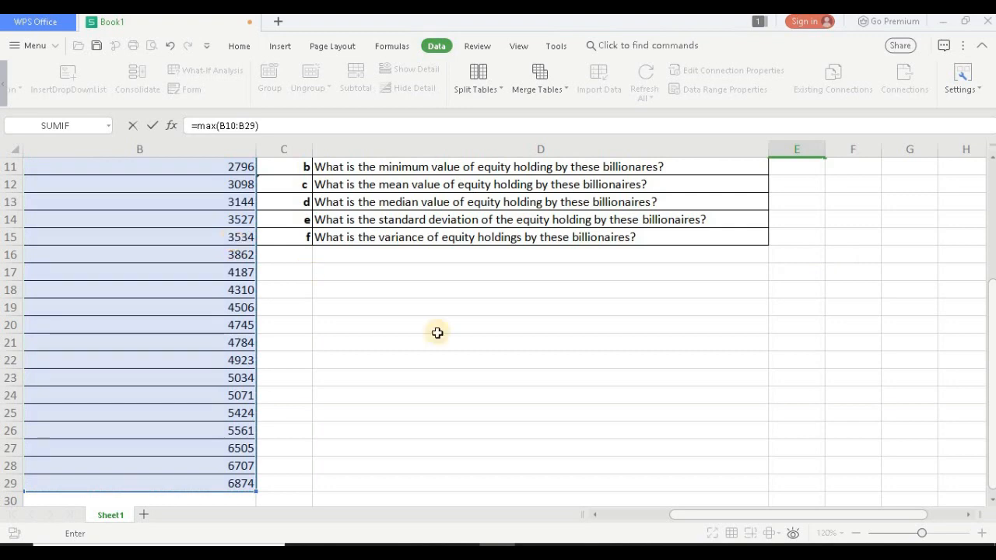
scroll(453, 338, "up", 4)
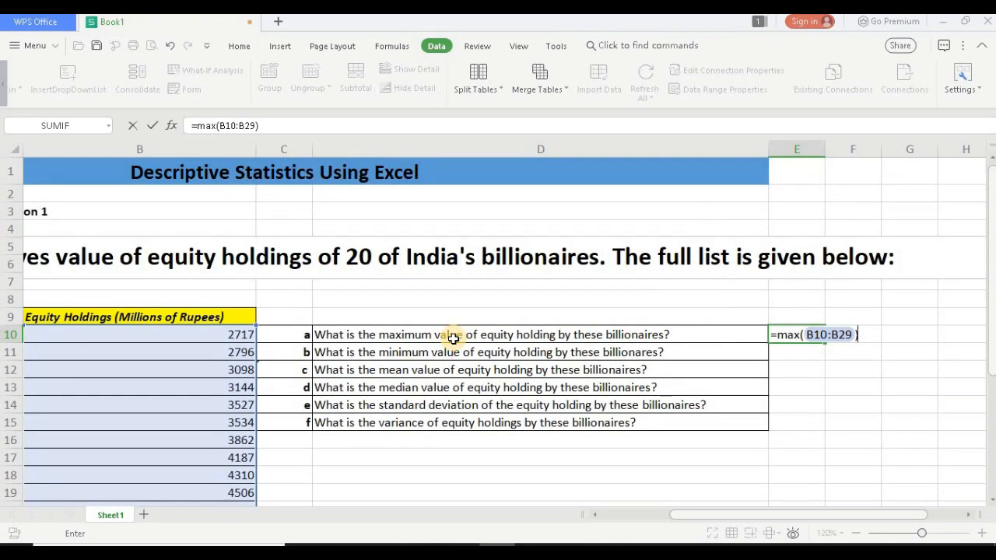
key("Return")
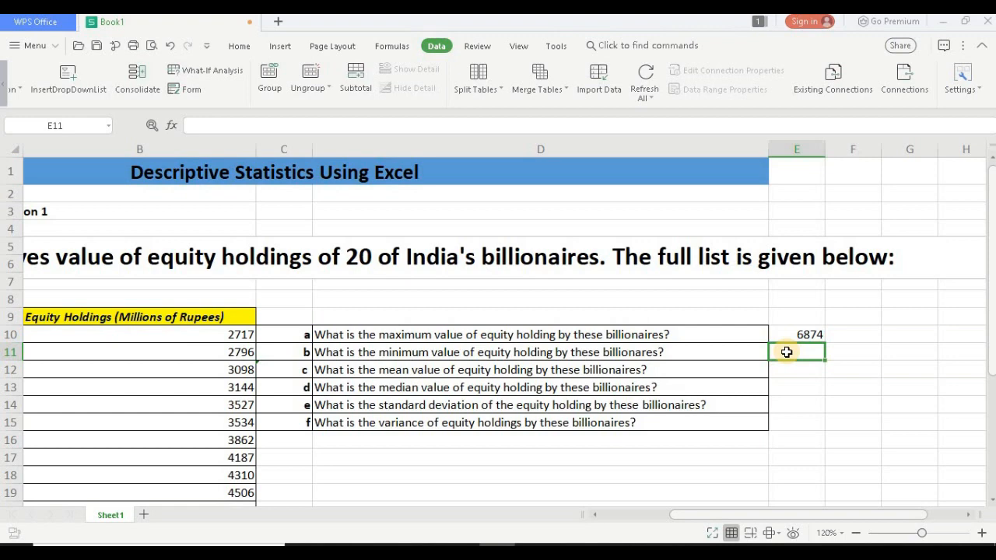
Step: Add the heading "Function" in cell F9 and note max() in F10 beside the maximum value
left_click(852, 318)
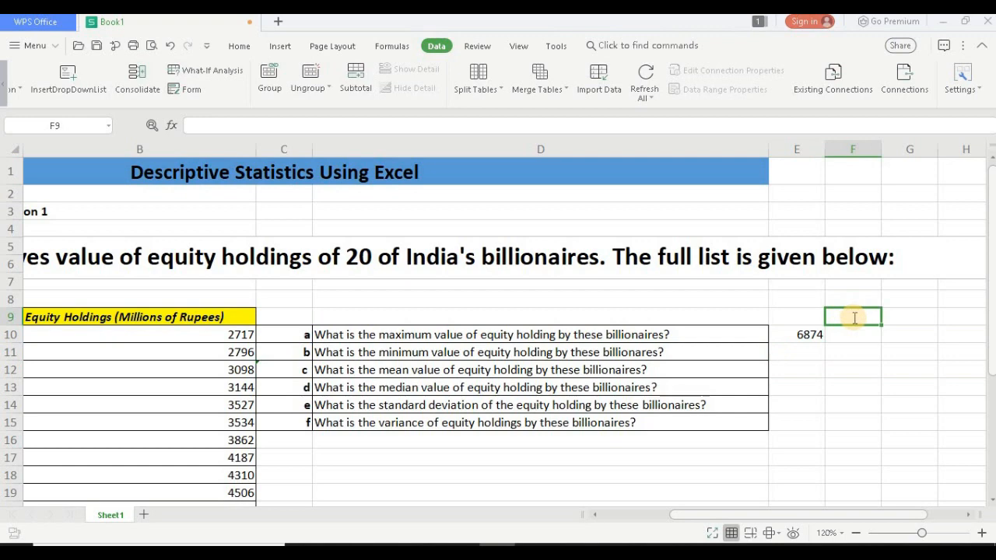
type("Function")
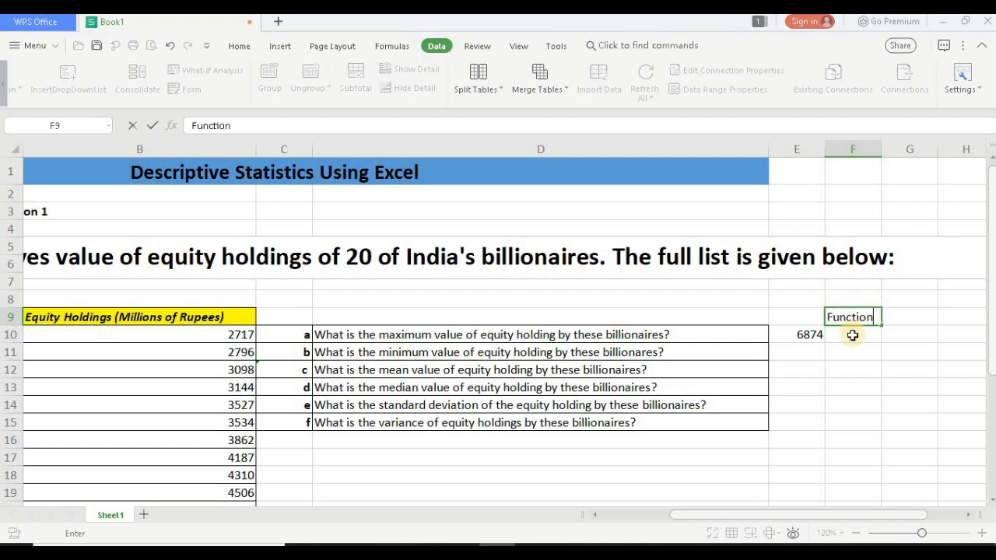
left_click(853, 335)
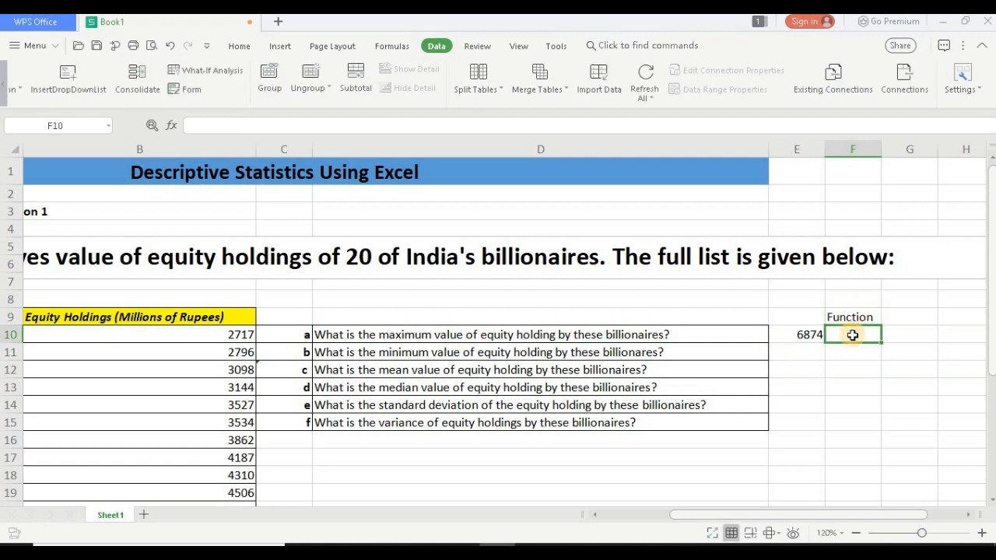
type("m")
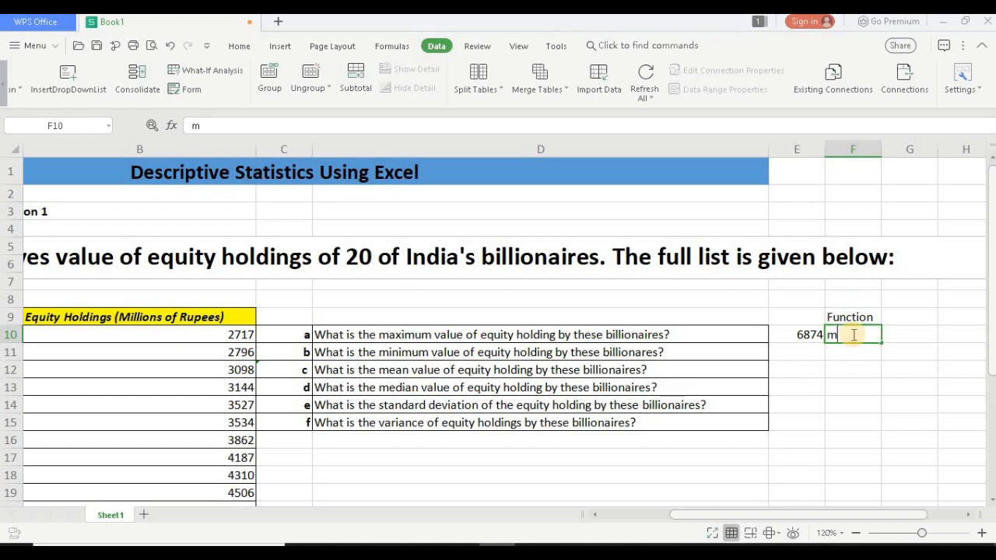
type("ax(")
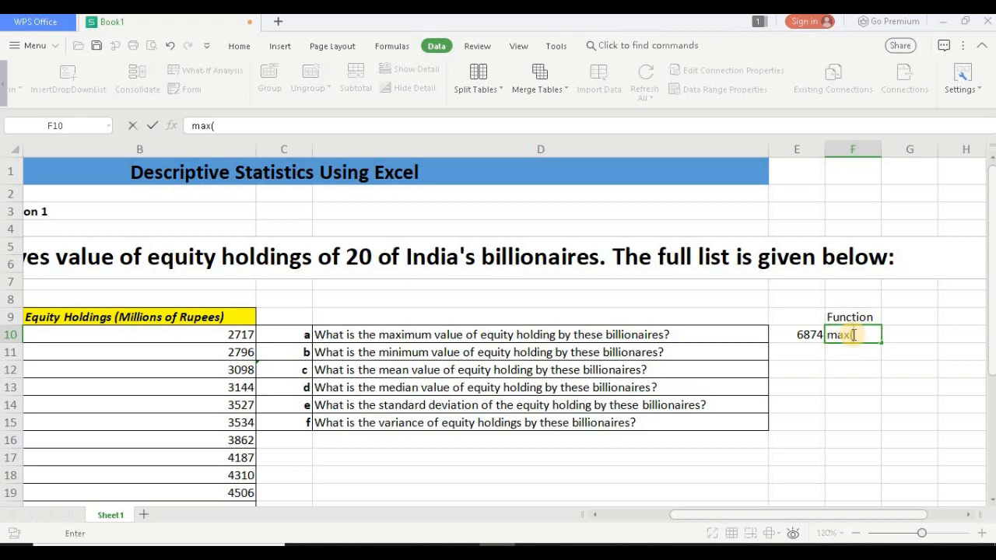
type(")")
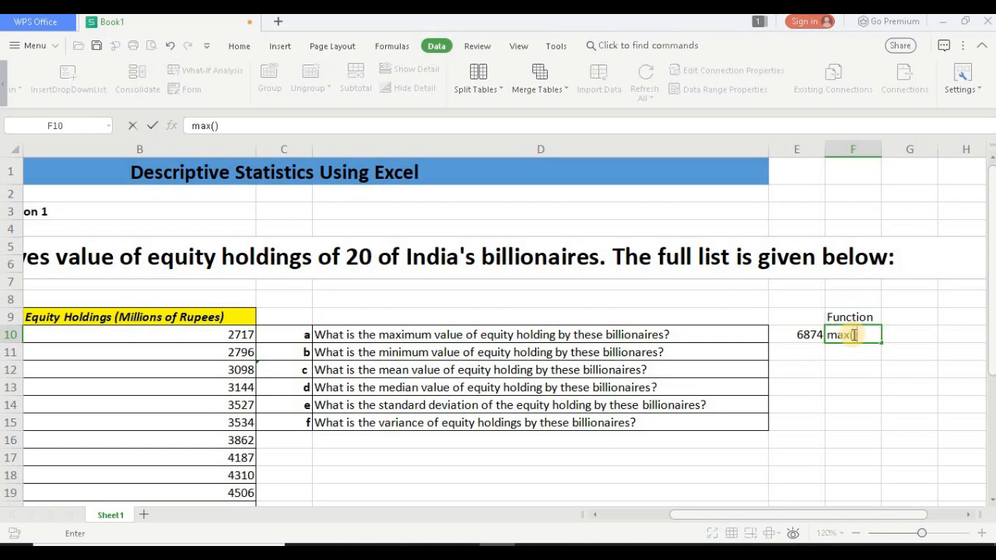
Step: Calculate the minimum equity holding in cell E11 with the formula =min(B10:B29)
left_click(807, 353)
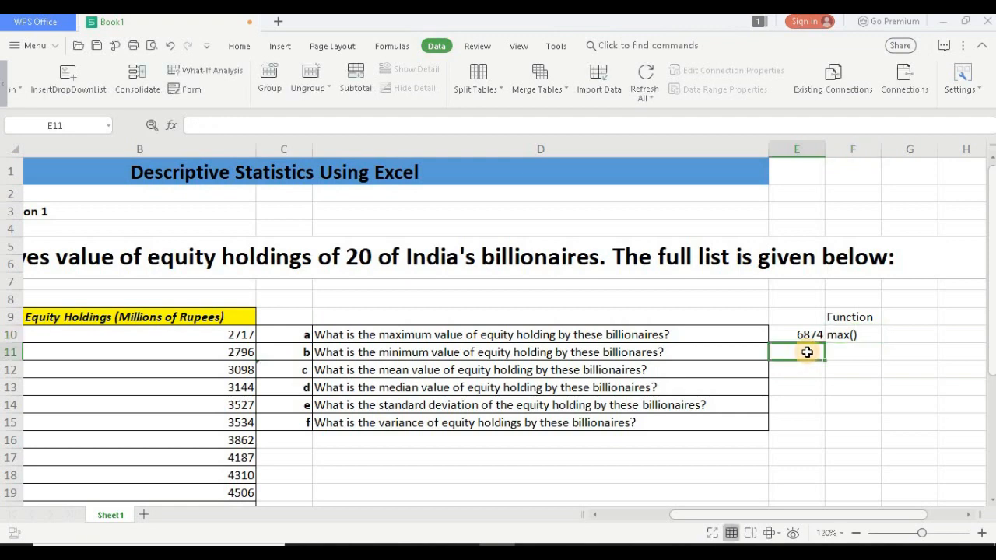
type("=")
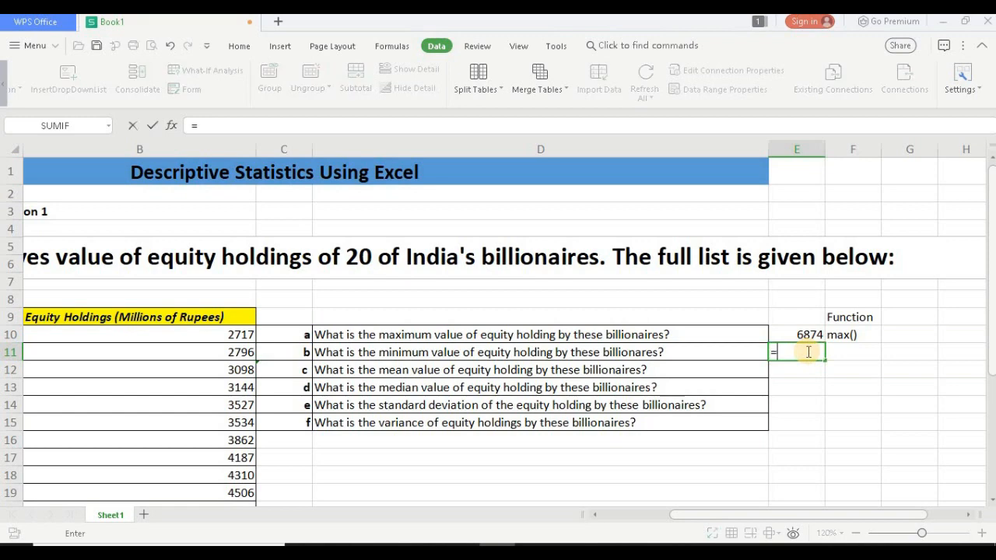
type("min")
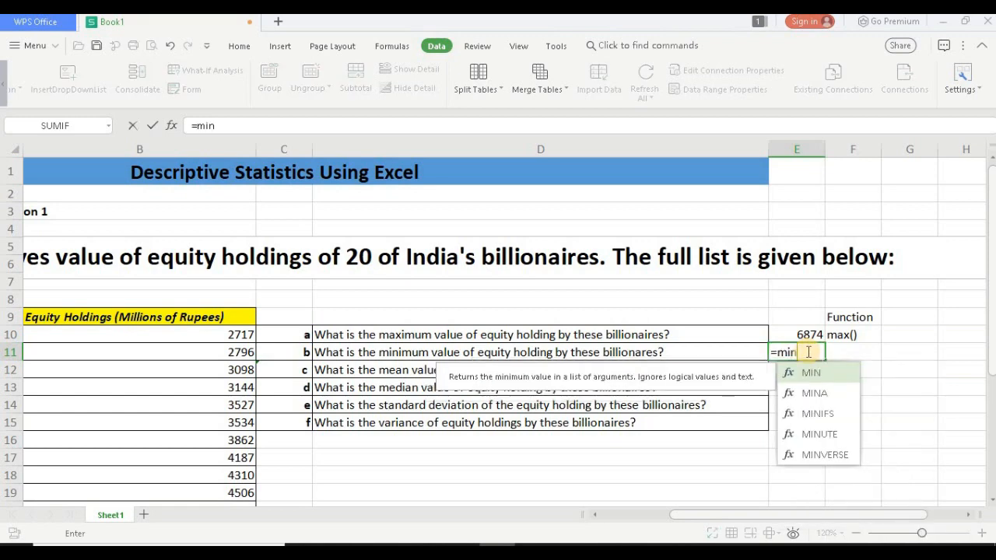
type("(")
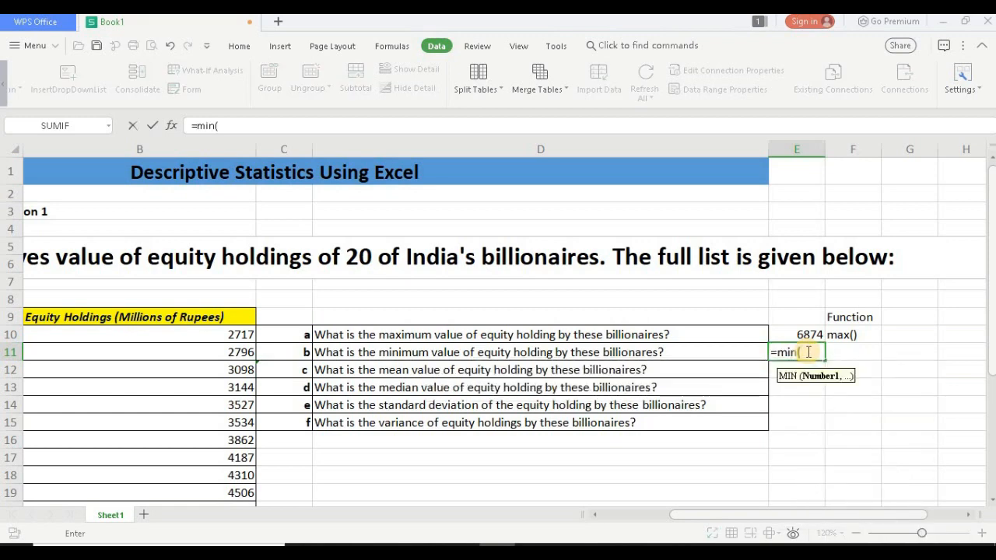
left_click(226, 335)
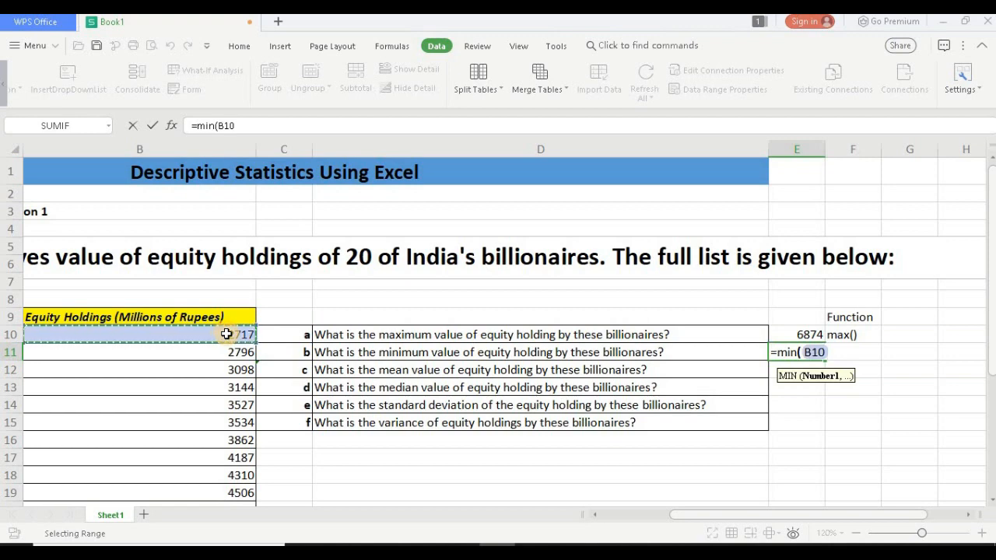
key("ctrl+shift+Down")
type(")")
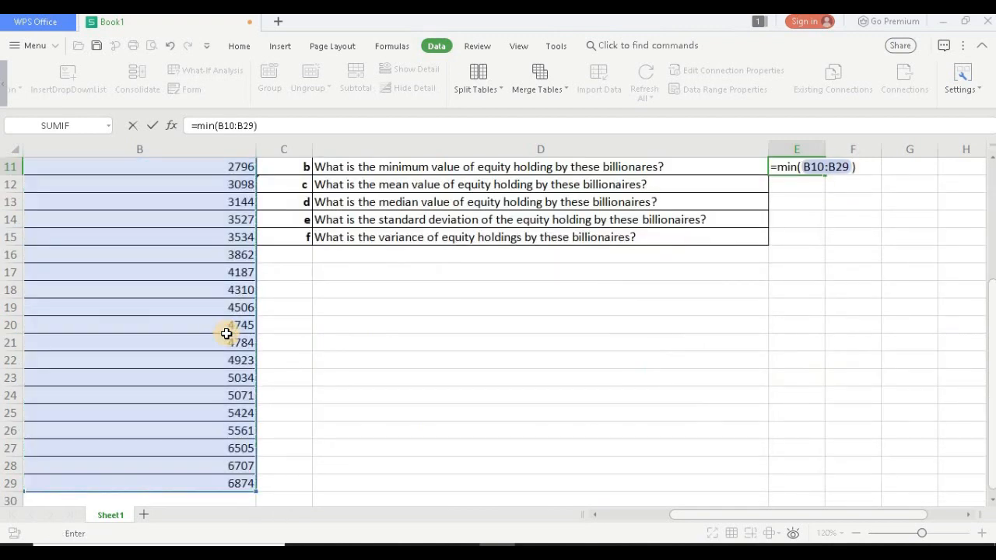
key("Return")
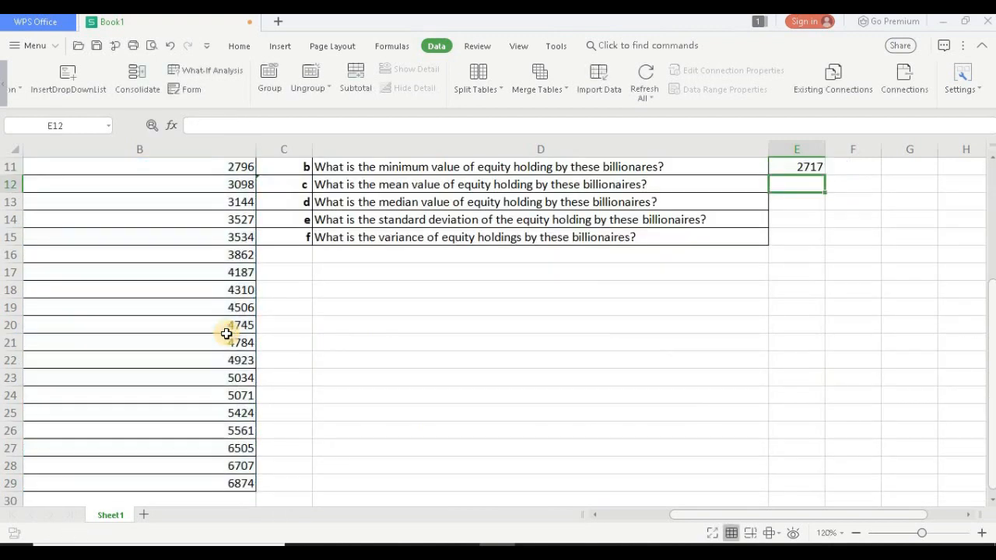
Step: Note the function name min() in cell F11 beside the minimum value
scroll(521, 438, "up", 1)
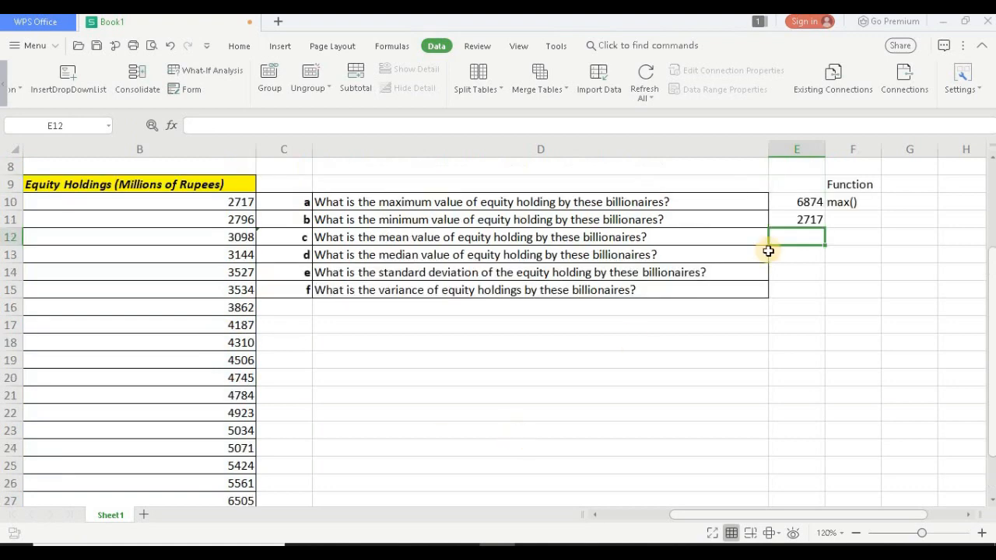
left_click(844, 223)
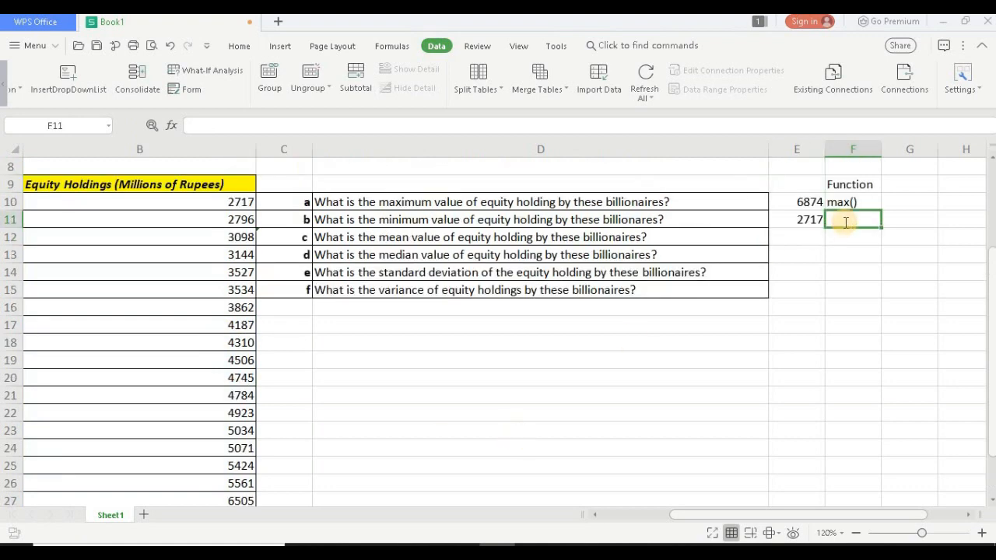
type("min(")
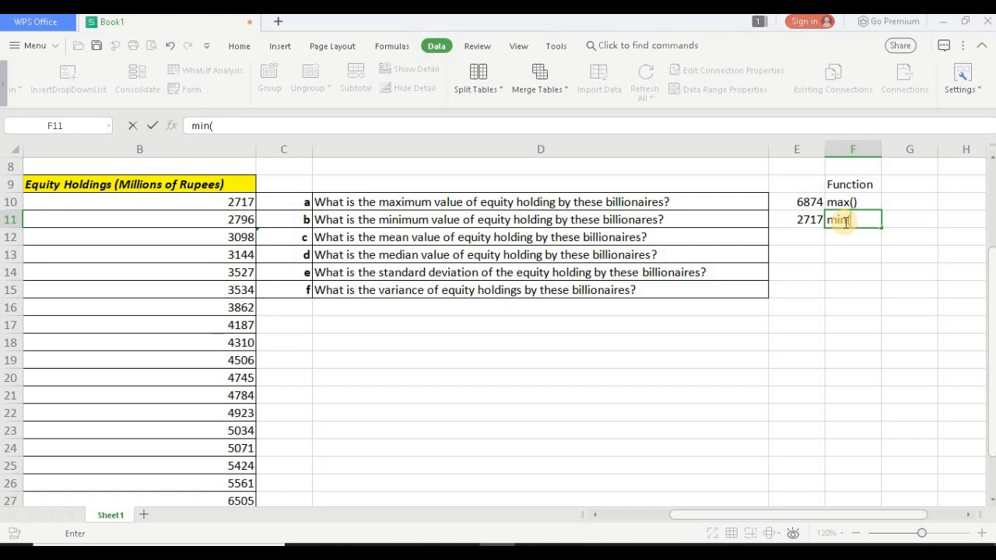
key("Return")
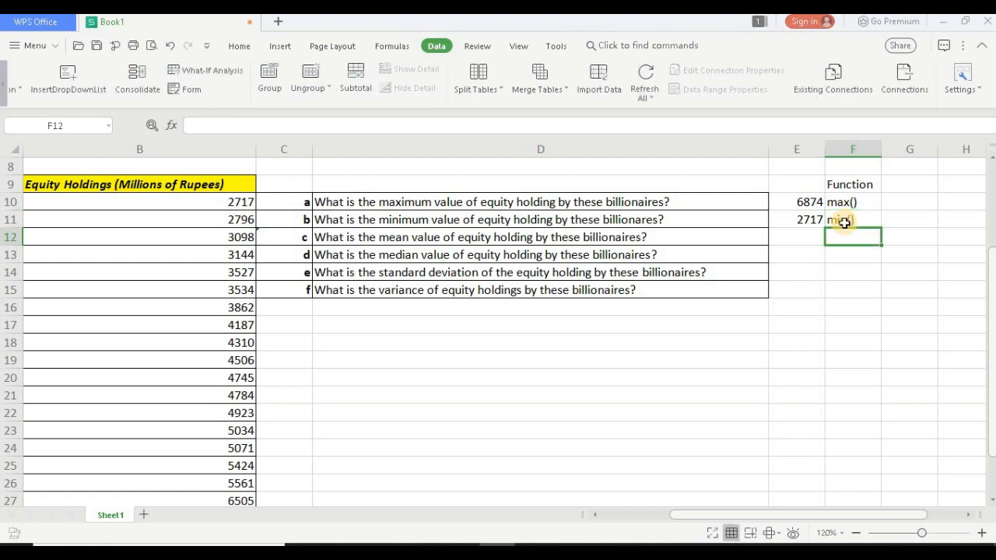
Step: Calculate the mean equity holding in cell E12 with the formula =average(B10:B29)
left_click(804, 231)
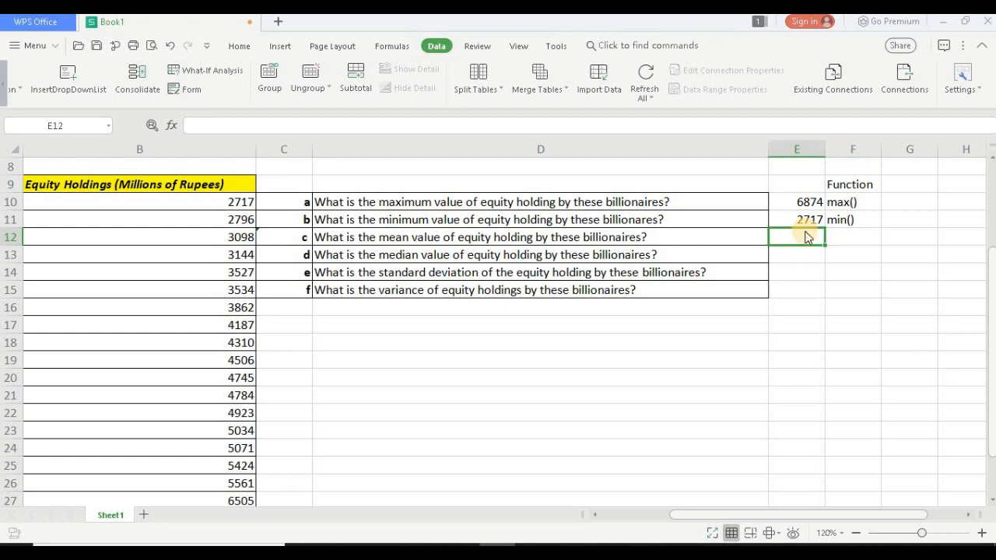
type("=")
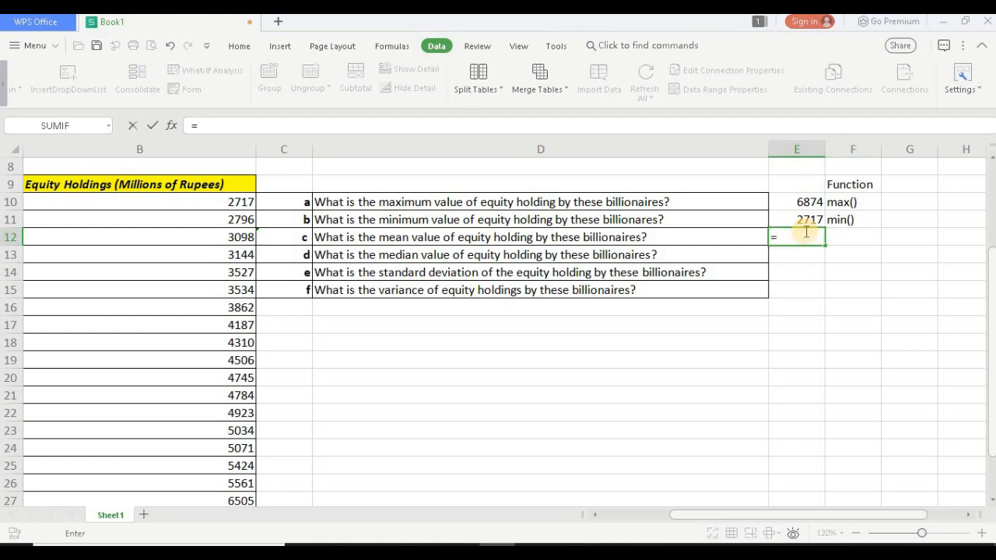
type("average")
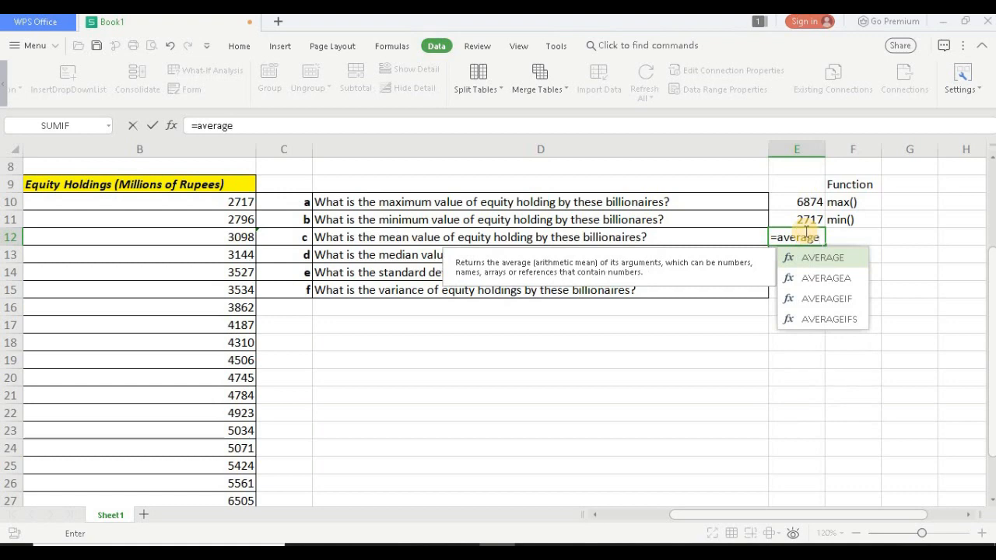
type("(")
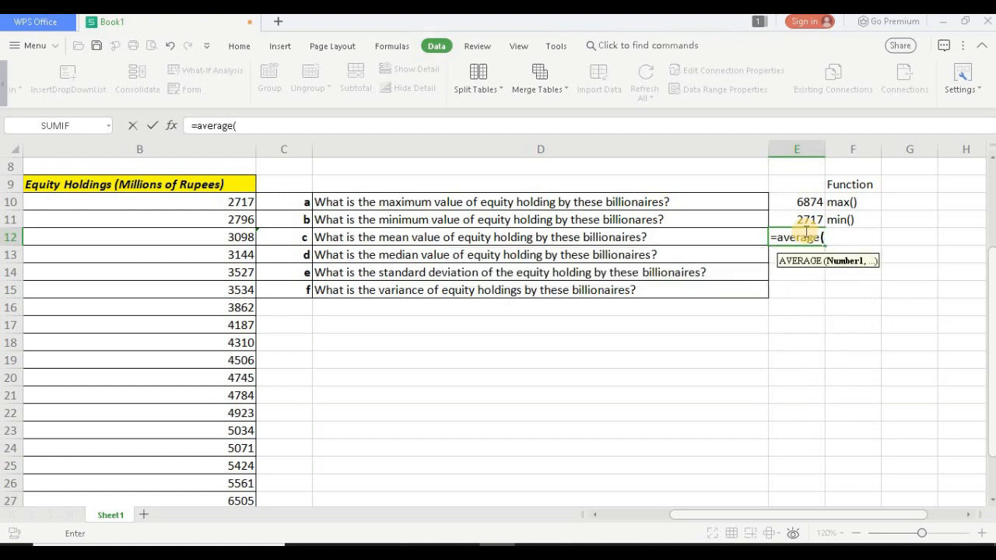
left_click(245, 200)
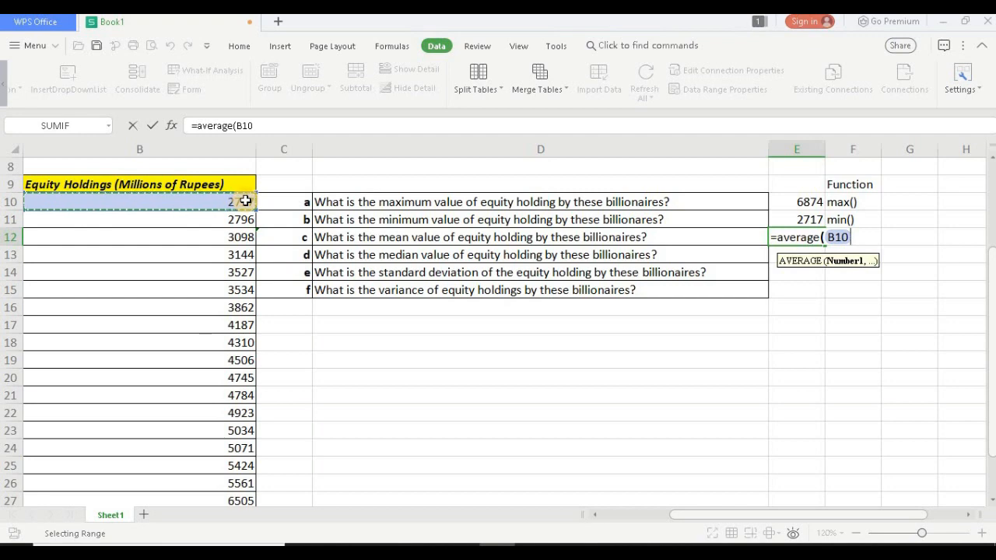
key("ctrl+shift+Down")
type(")")
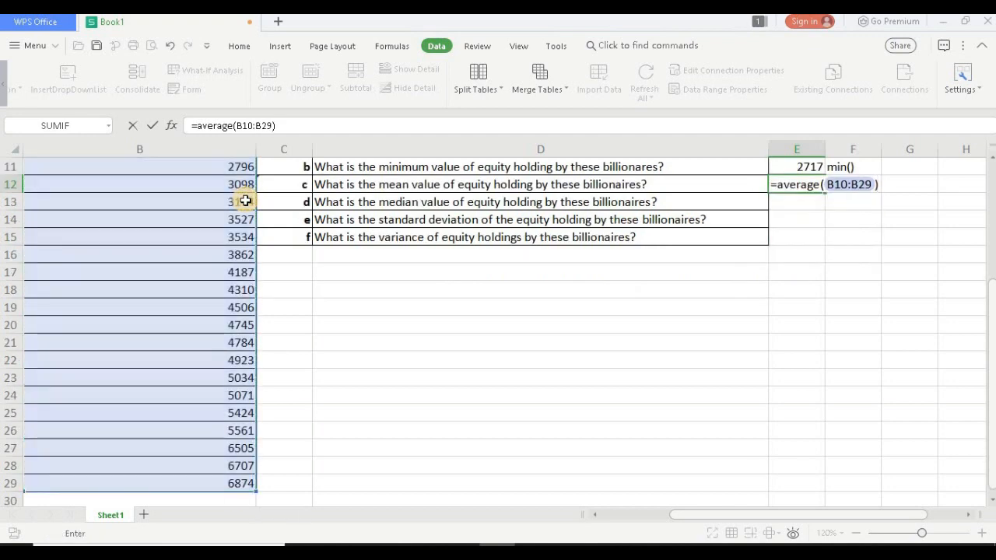
key("Return")
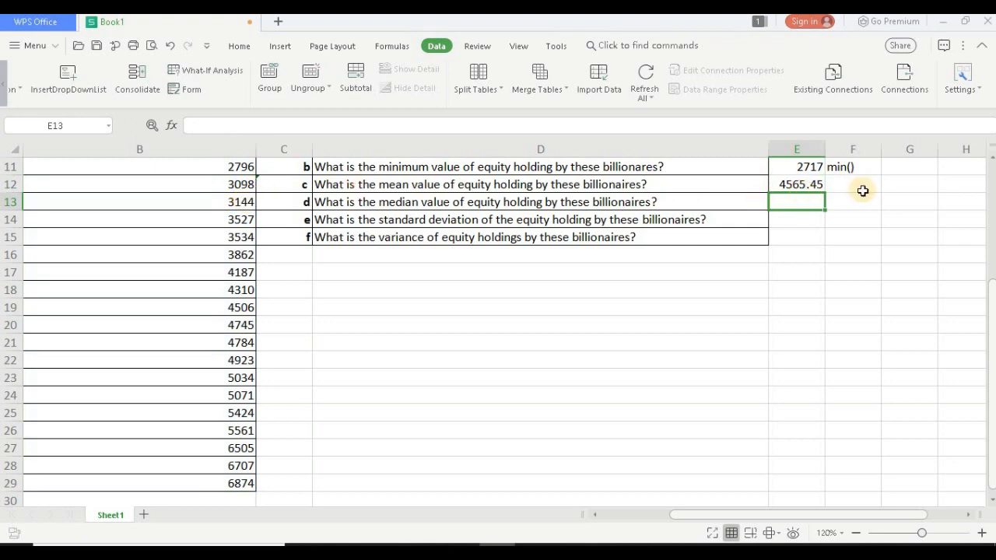
Step: Note the function name average() in cell F12 beside the mean value
left_click(858, 186)
type("a")
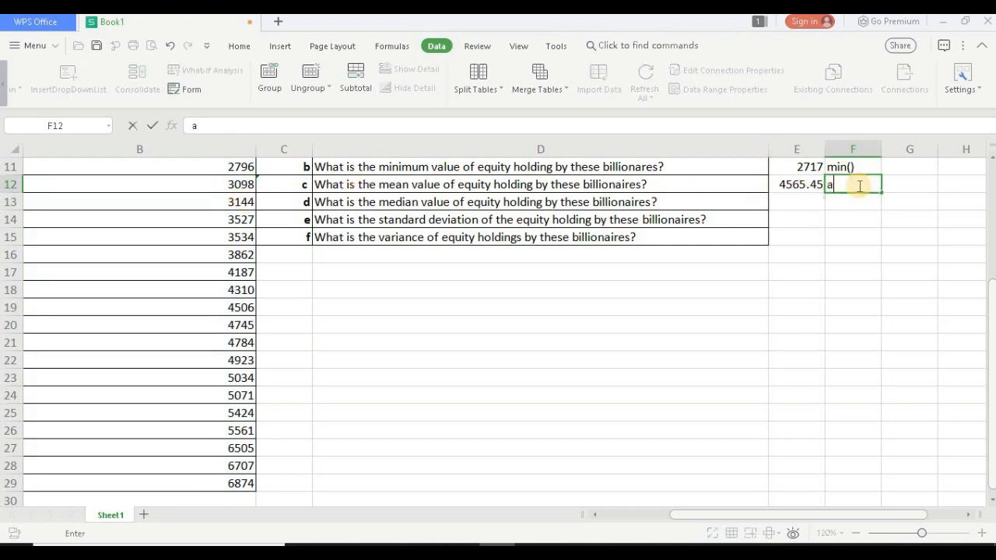
type("verage(")
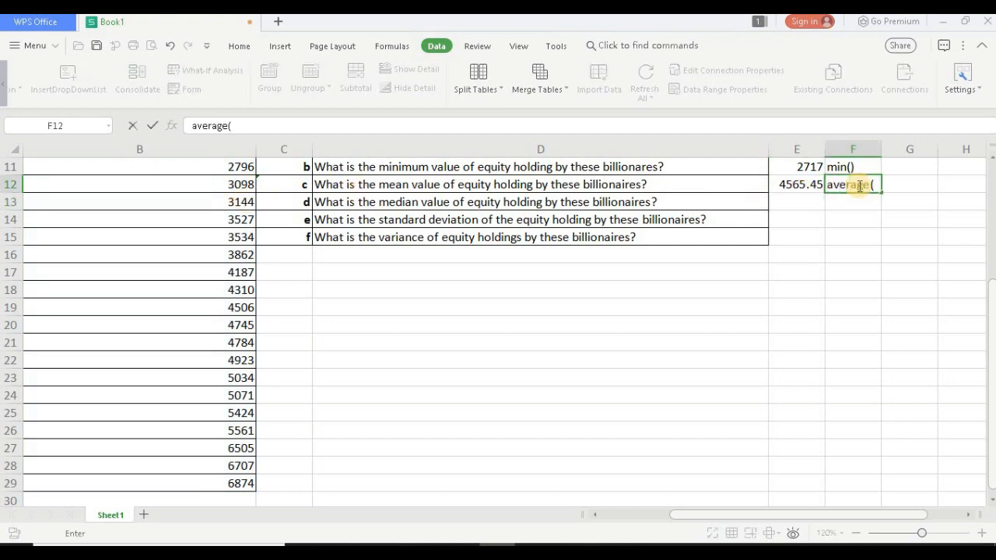
type(")")
key("Return")
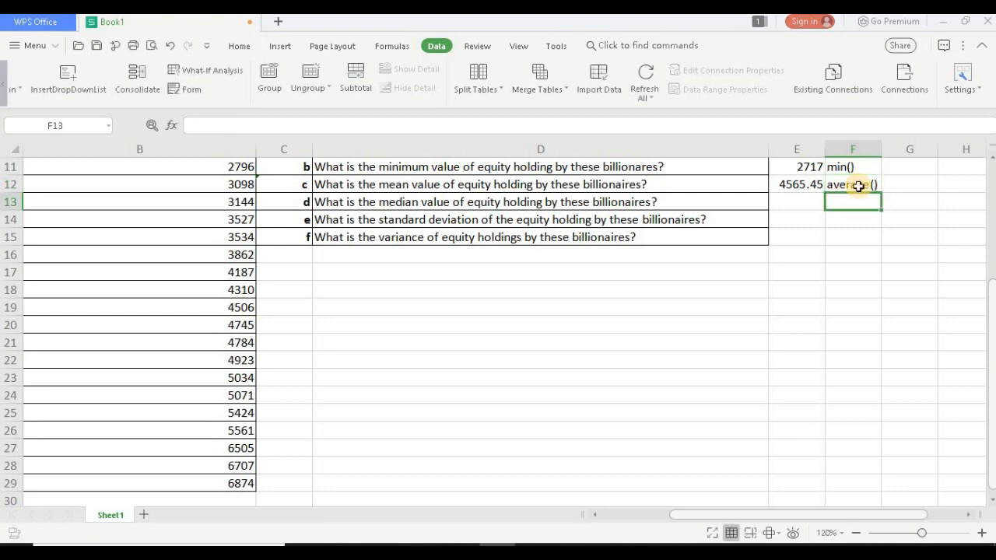
Step: Calculate the median equity holding in cell E13 with the formula =MEDIAN(B10:B29), removing the surplus closing bracket
left_click(795, 200)
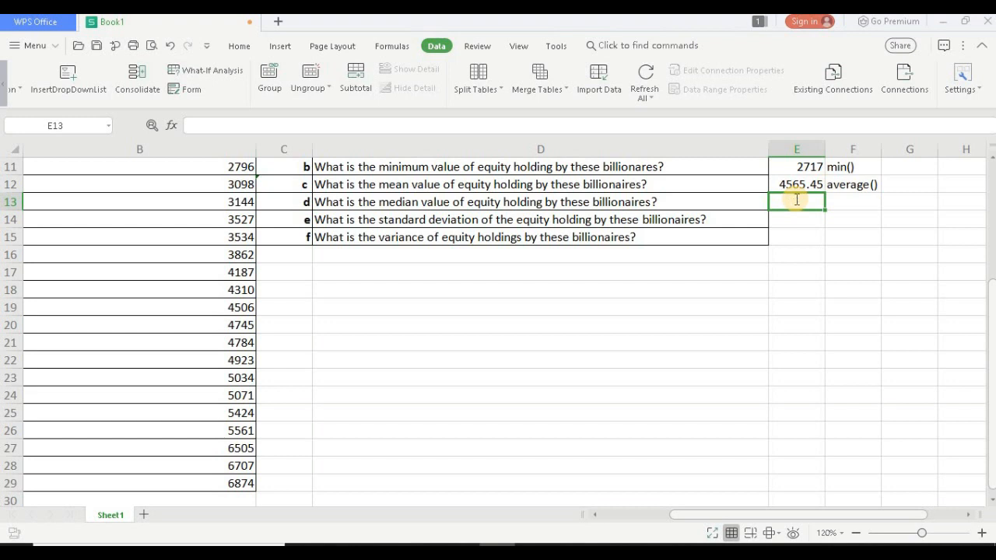
type("=m")
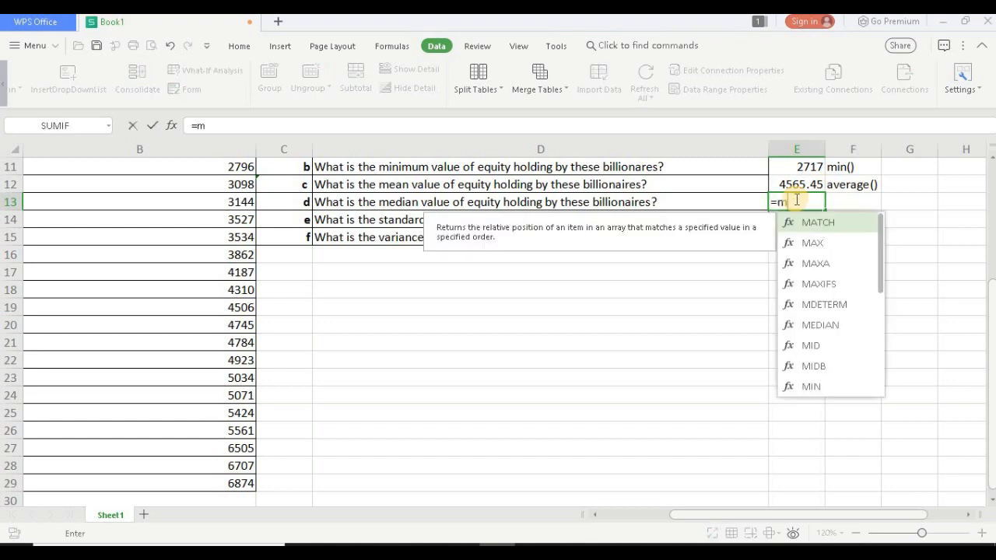
type("edi")
key("Tab")
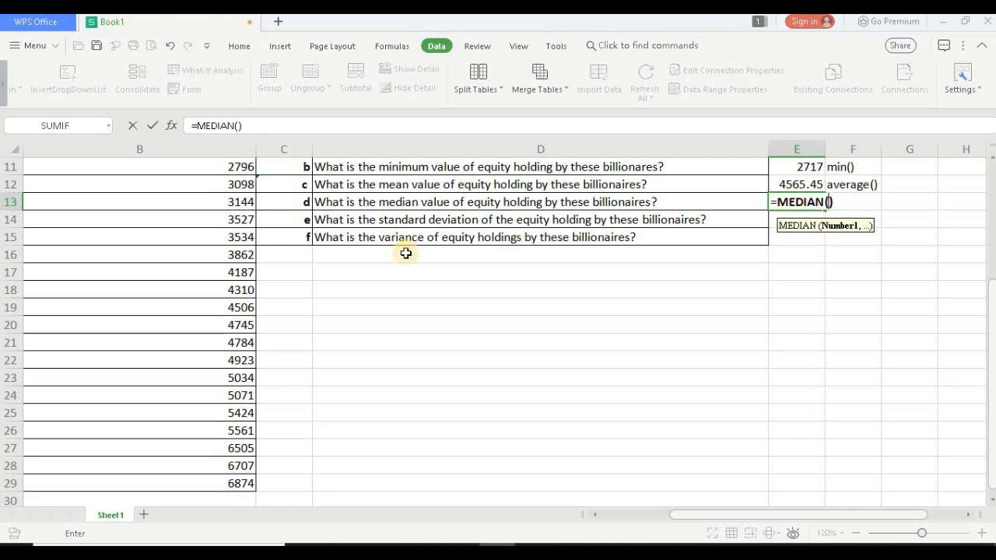
scroll(373, 258, "up", 2)
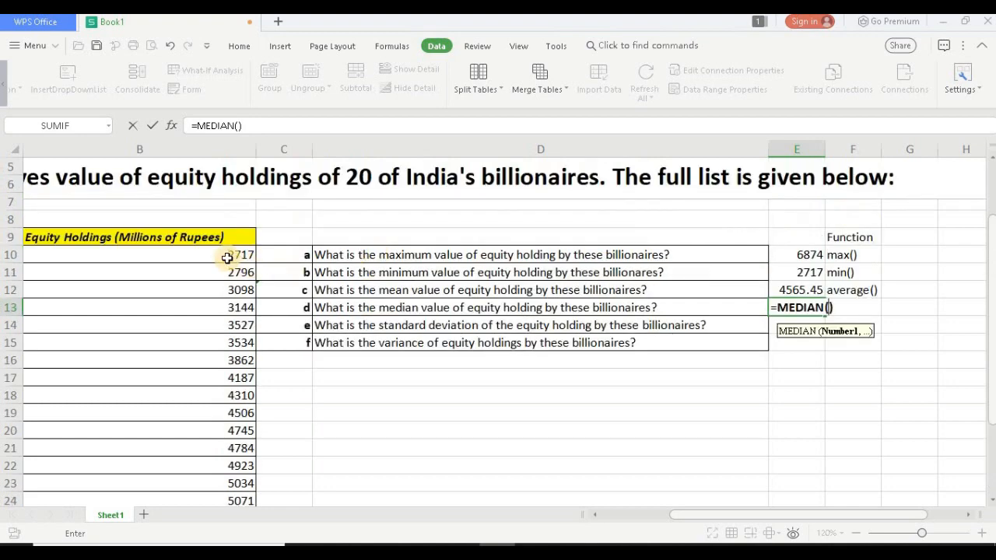
left_click(225, 258)
key("ctrl+shift+Down")
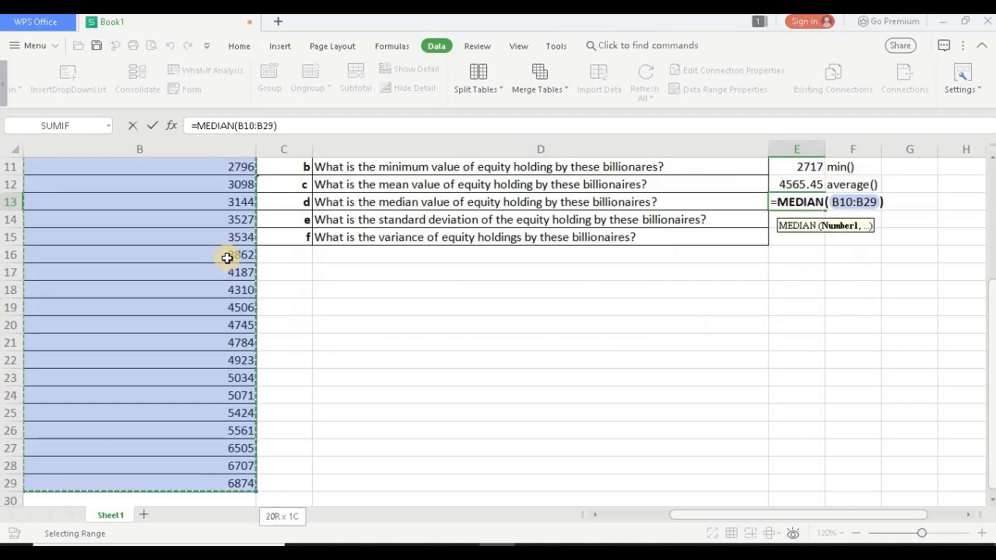
type(")")
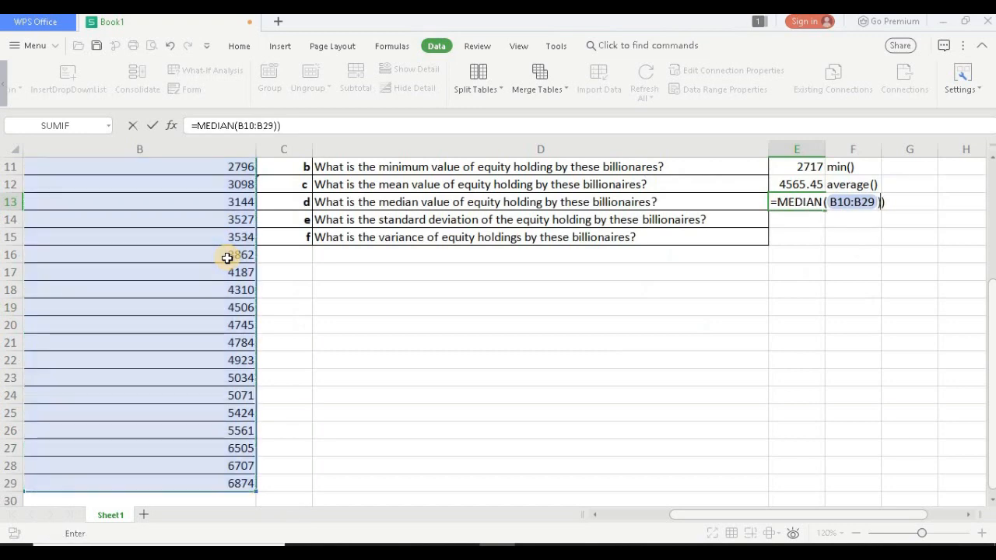
key("Return")
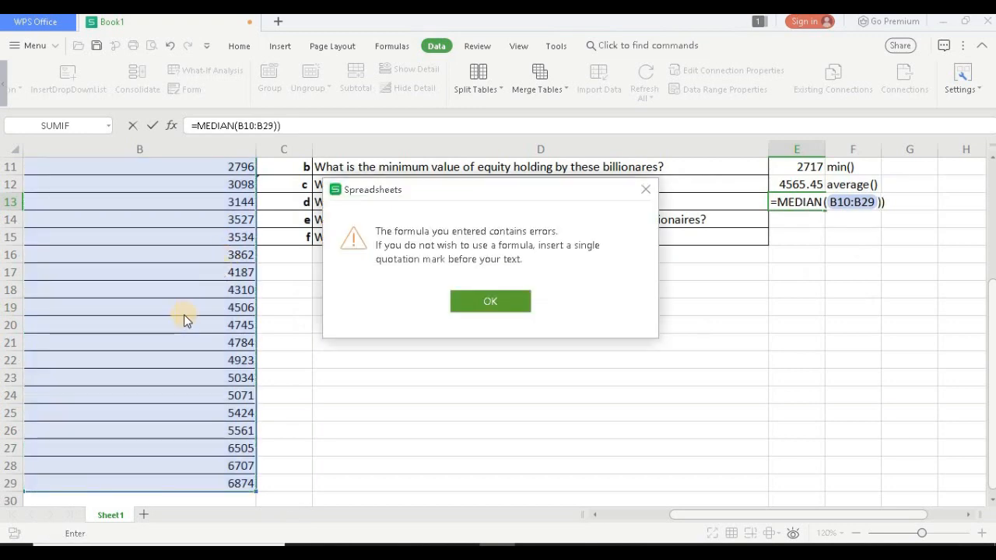
left_click(487, 305)
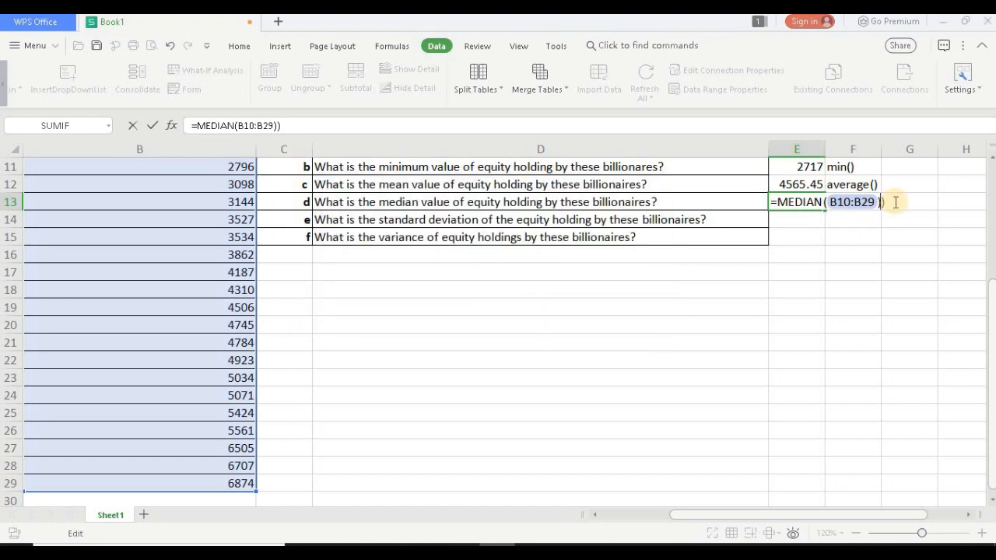
key("BackSpace")
key("Return")
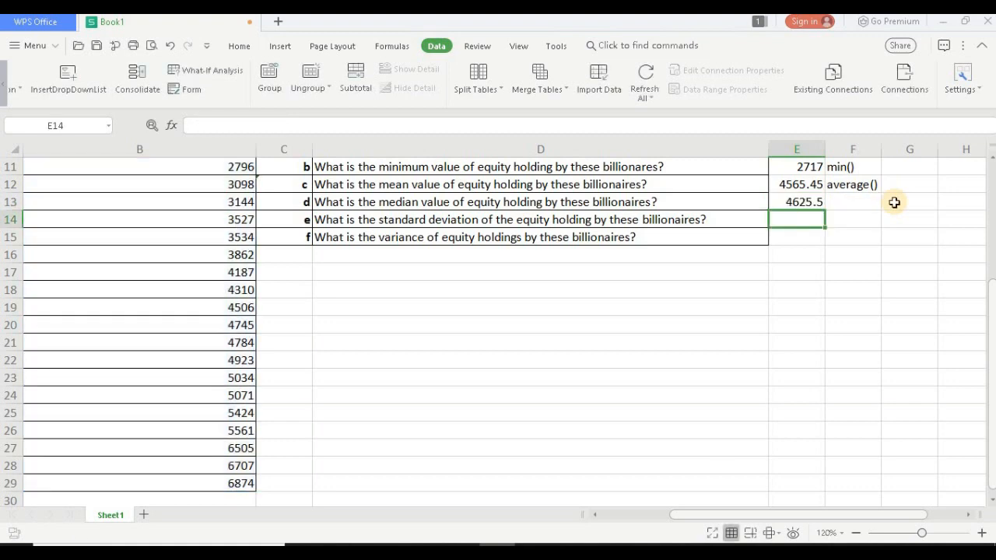
Step: Note the function name median() in cell F13 beside the median value
left_click(866, 199)
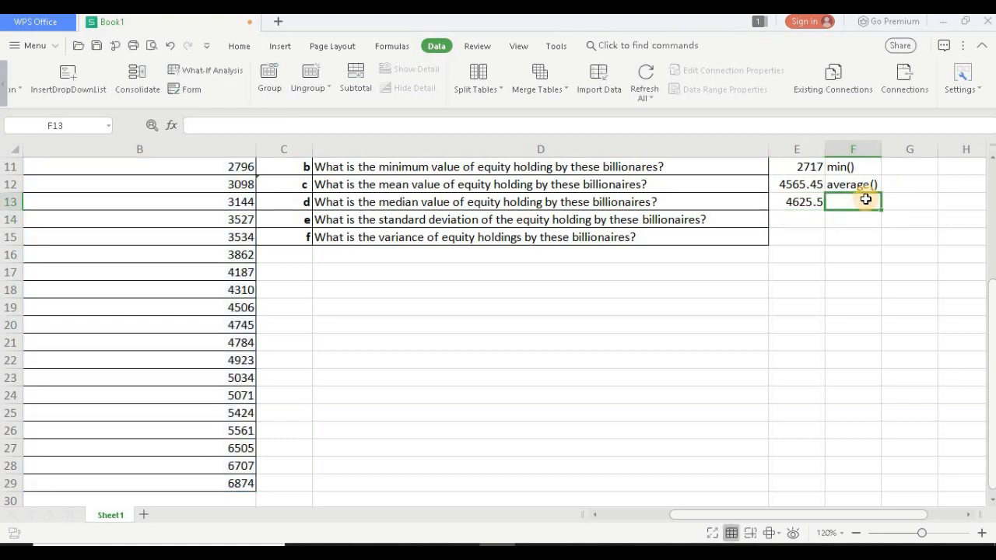
type("median")
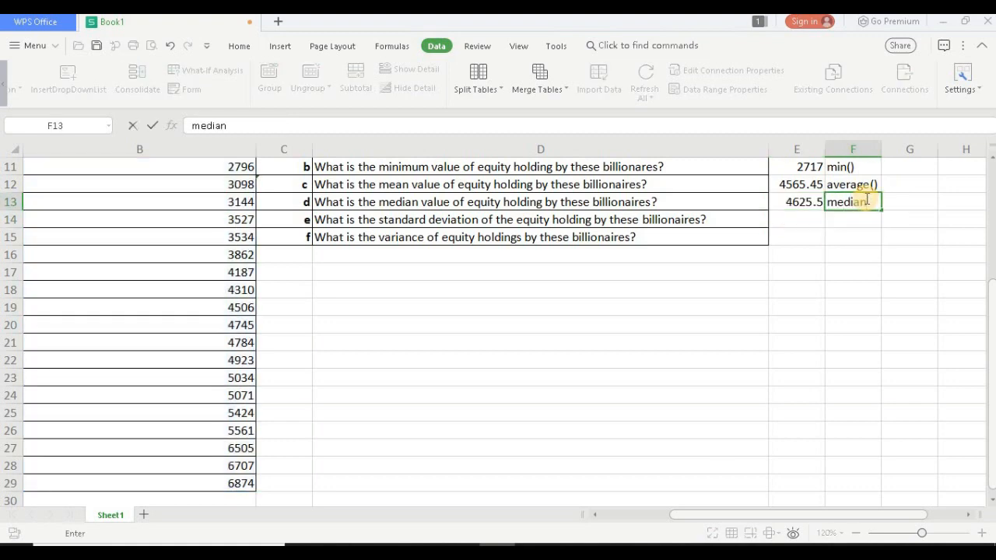
type("(")
key("Return")
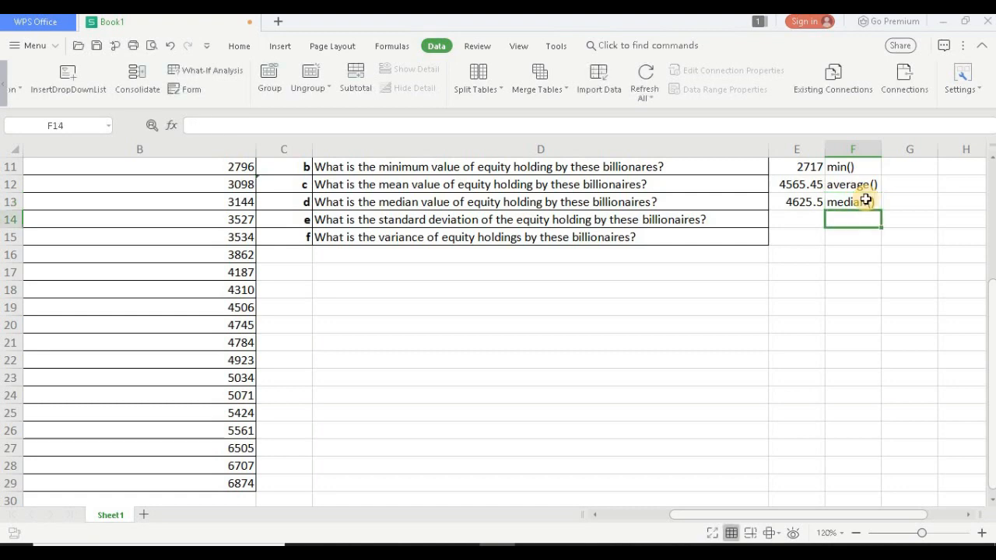
Step: Calculate the standard deviation of the equity holdings in cell E14 with the formula =STDEV(B10:B29)
left_click(794, 222)
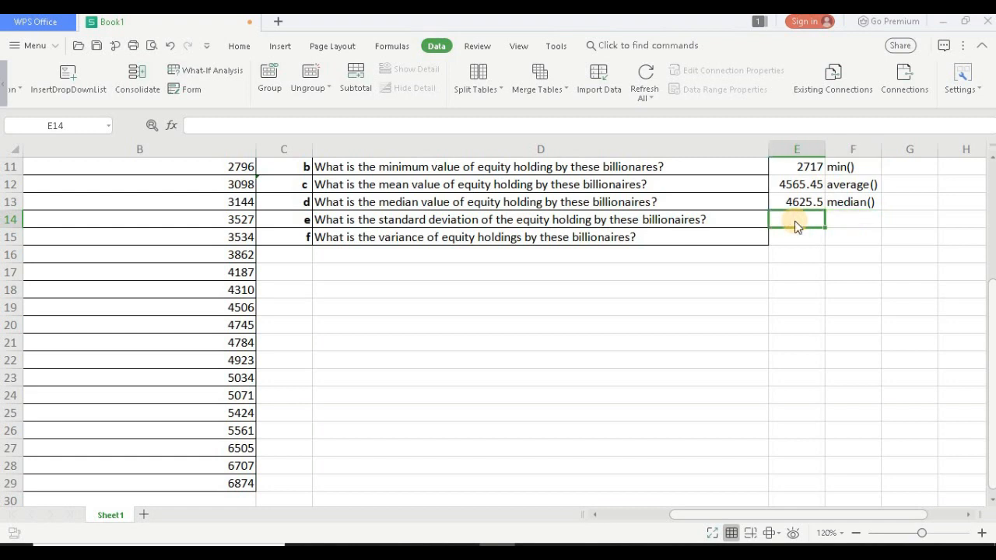
type("=stde")
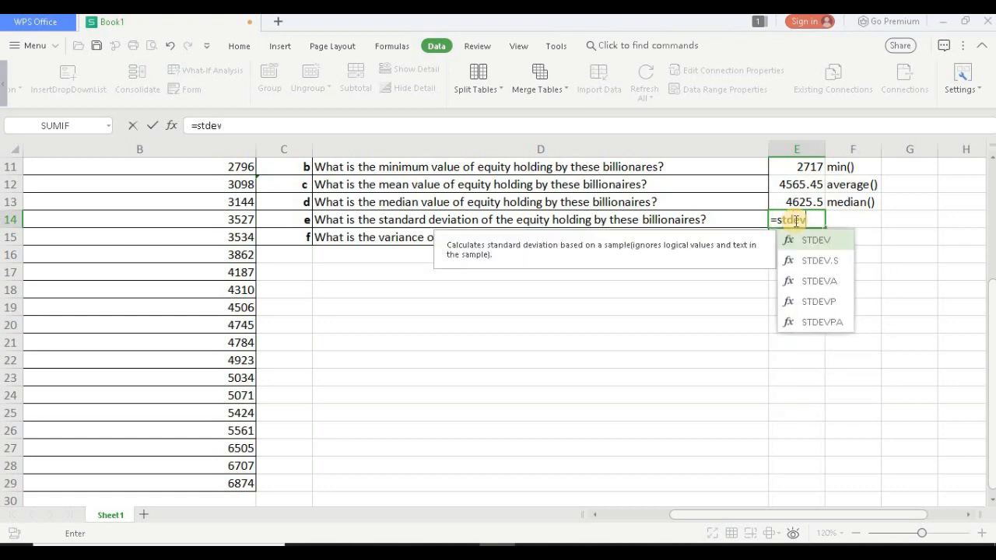
type("v")
key("Tab")
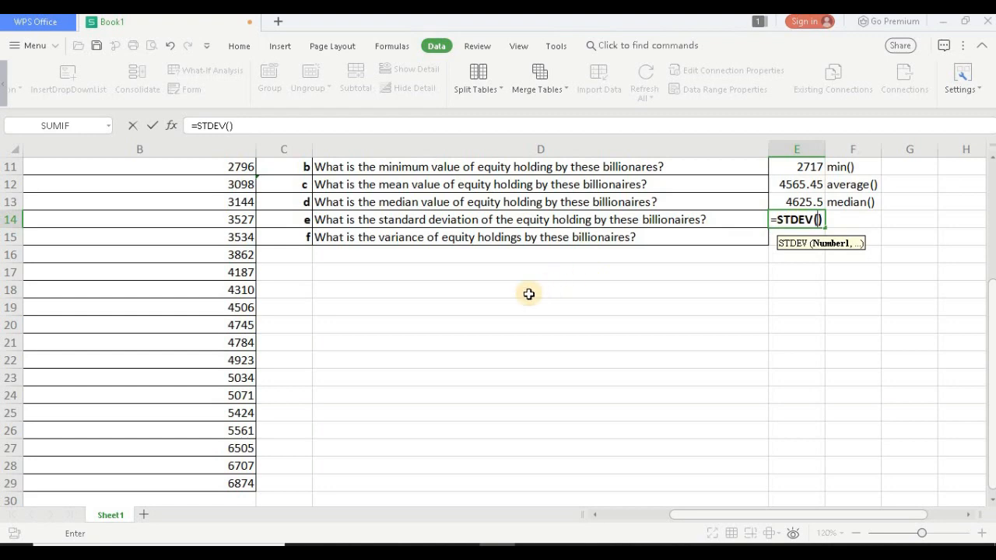
scroll(528, 294, "up", 3)
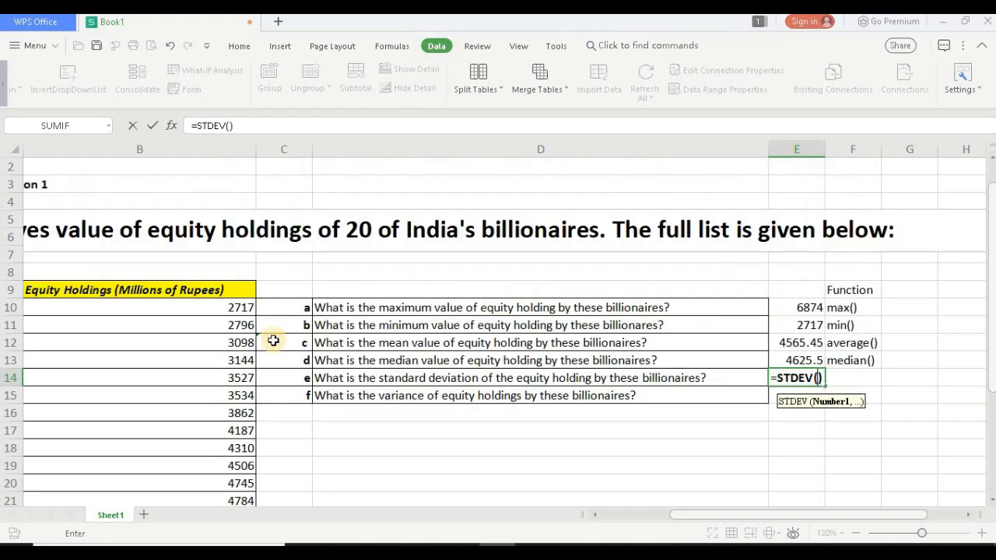
left_click(232, 309)
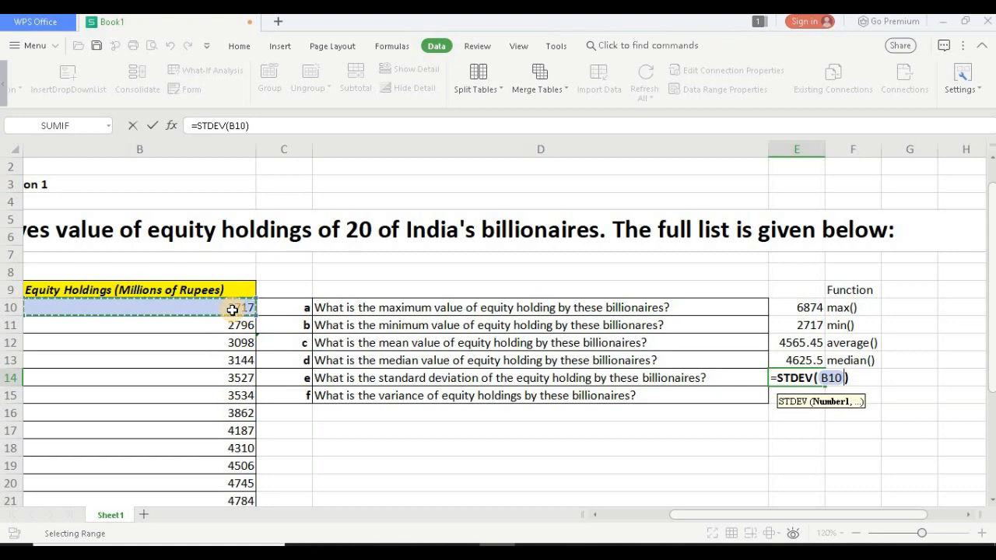
key("ctrl+shift+Down")
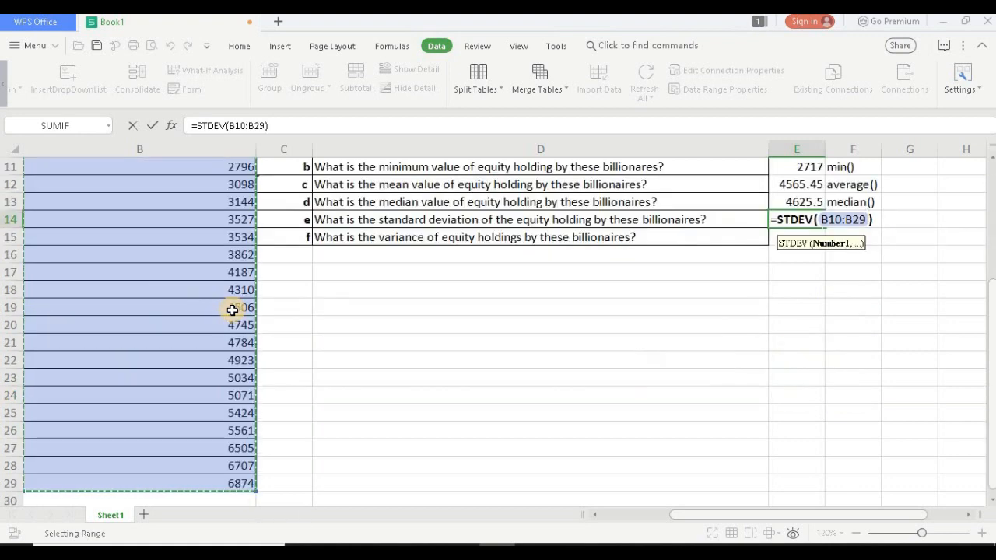
key("Return")
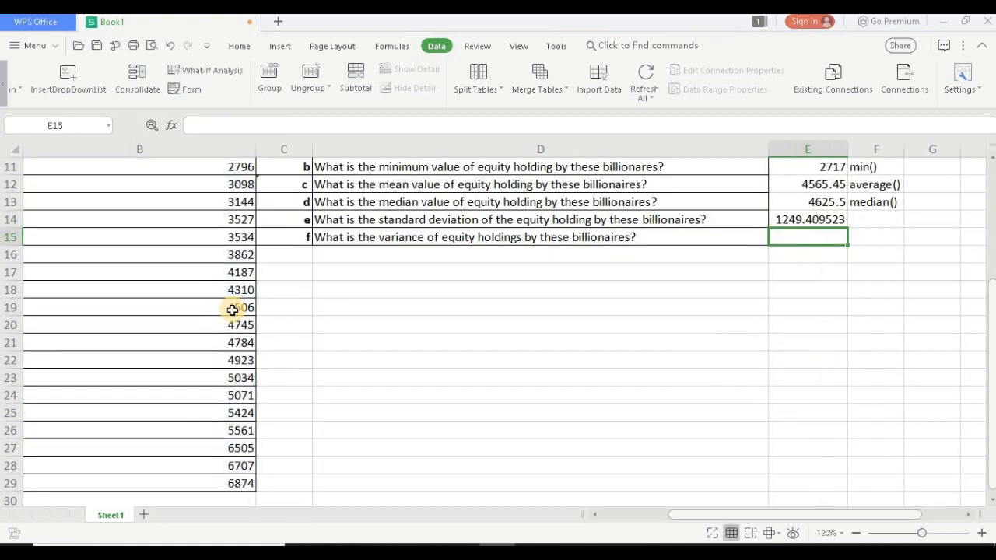
Step: Note the function name stdev() in cell F14 beside the standard deviation value
left_click(876, 219)
type("s")
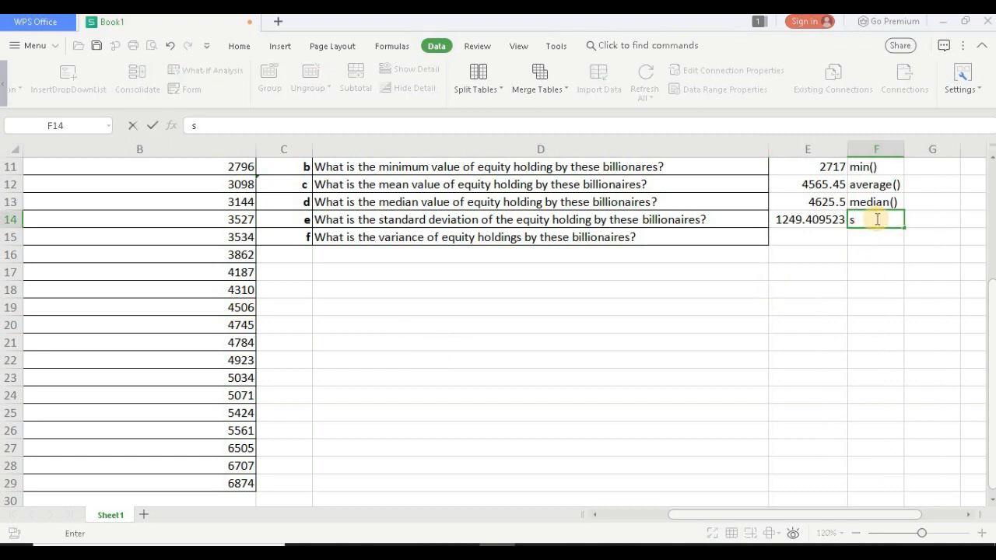
type("tdev(")
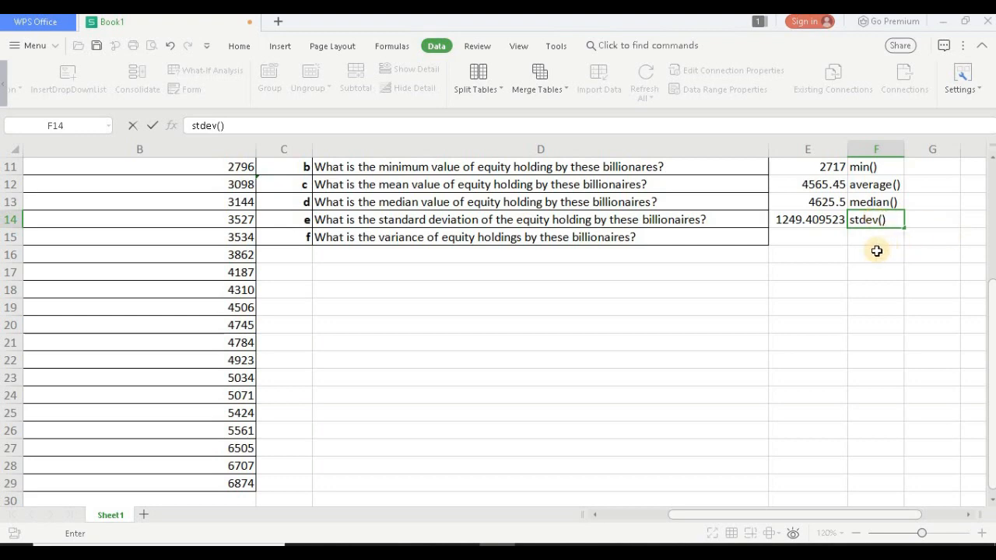
Step: Calculate the variance of the equity holdings in cell E15 with the formula =VAR(B10:B29)
left_click(810, 237)
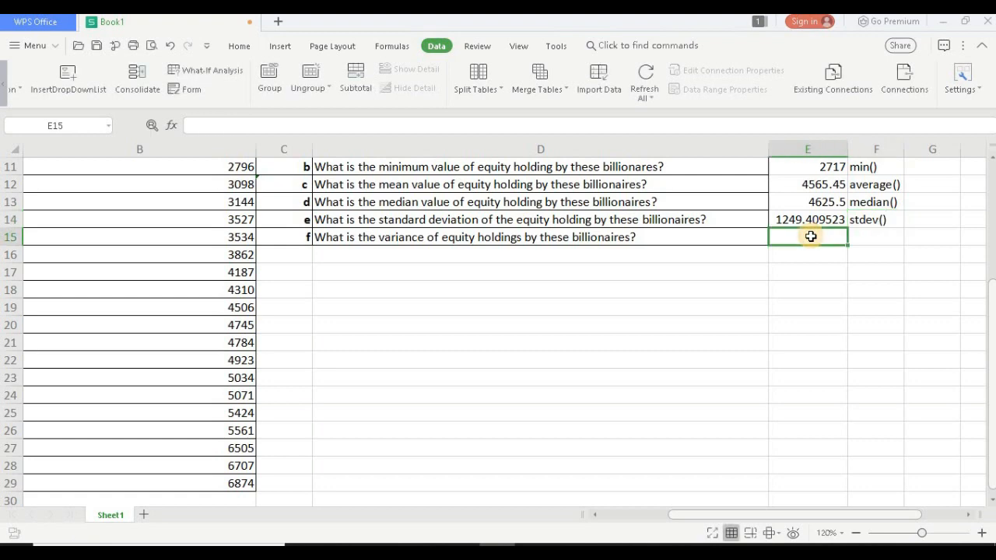
type("=")
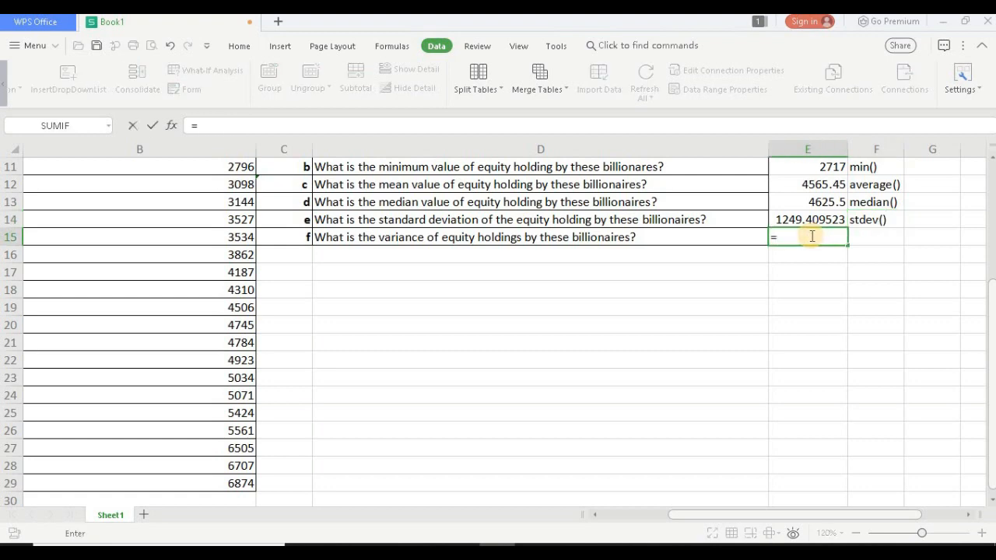
type("var")
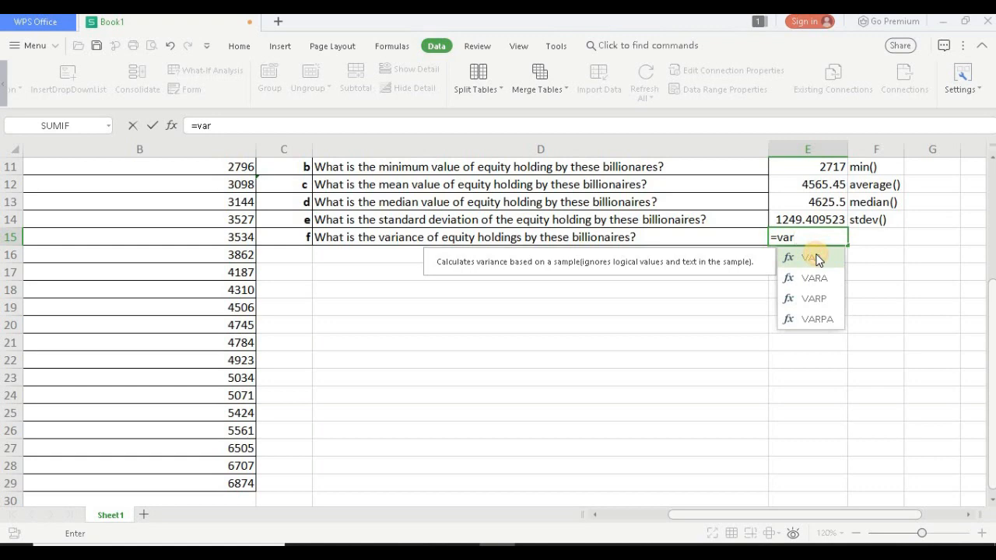
double_click(815, 259)
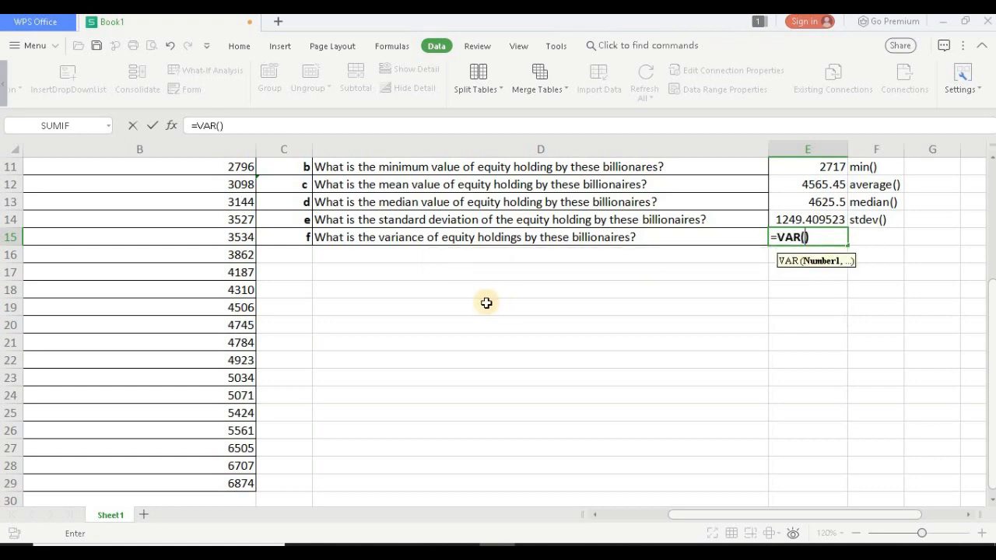
scroll(486, 302, "up", 1)
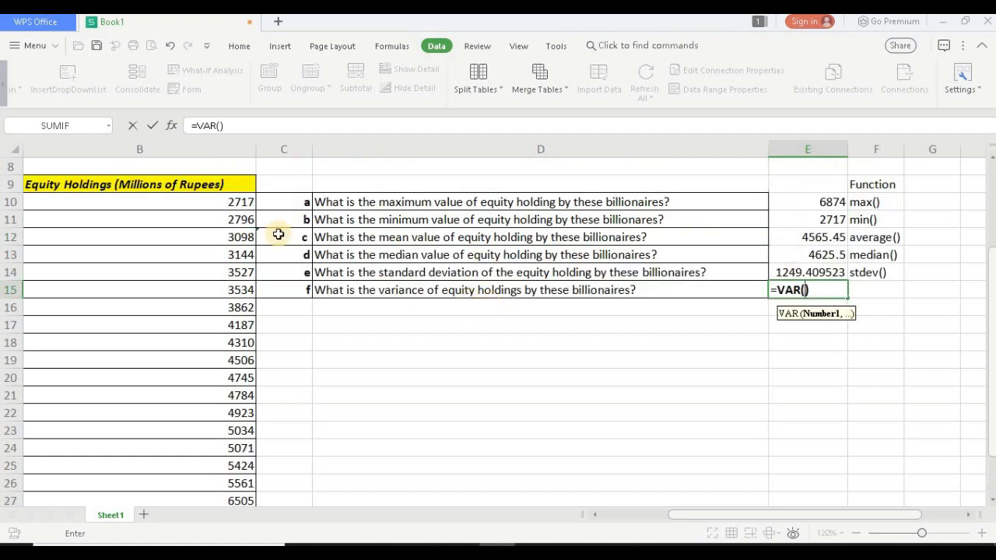
left_click(231, 203)
key("ctrl+shift+Down")
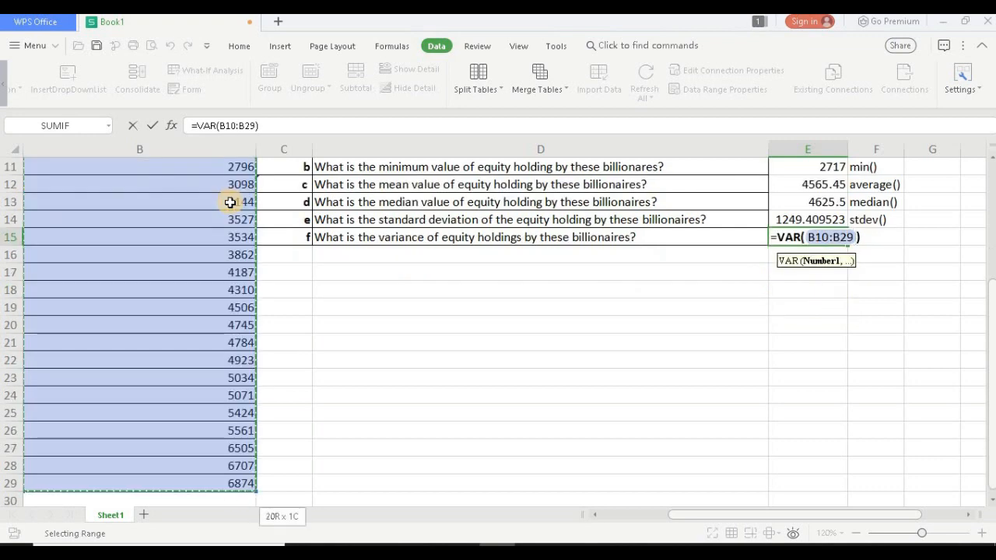
key("Return")
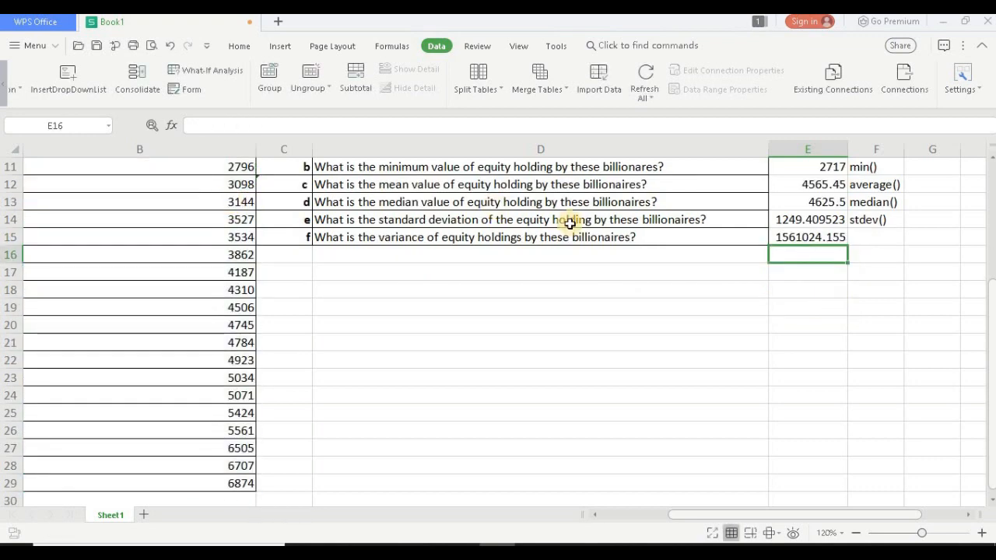
Step: Note the function name var() in cell F15 beside the variance value
left_click(859, 239)
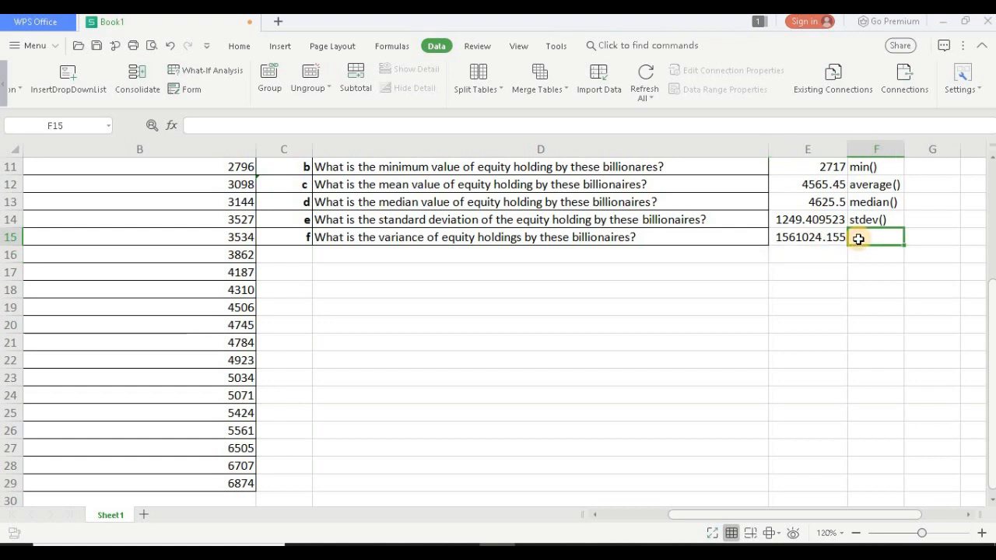
type("va")
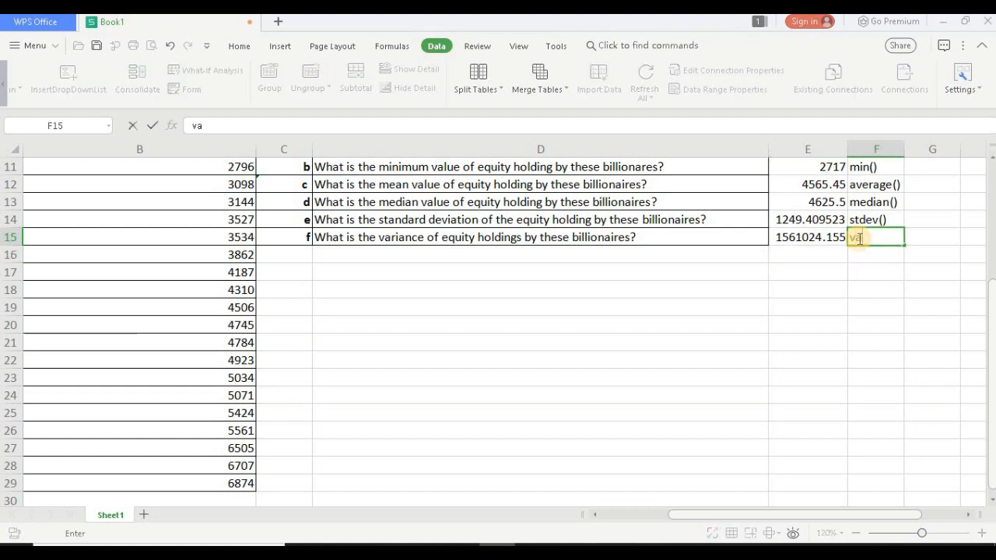
type("r(")
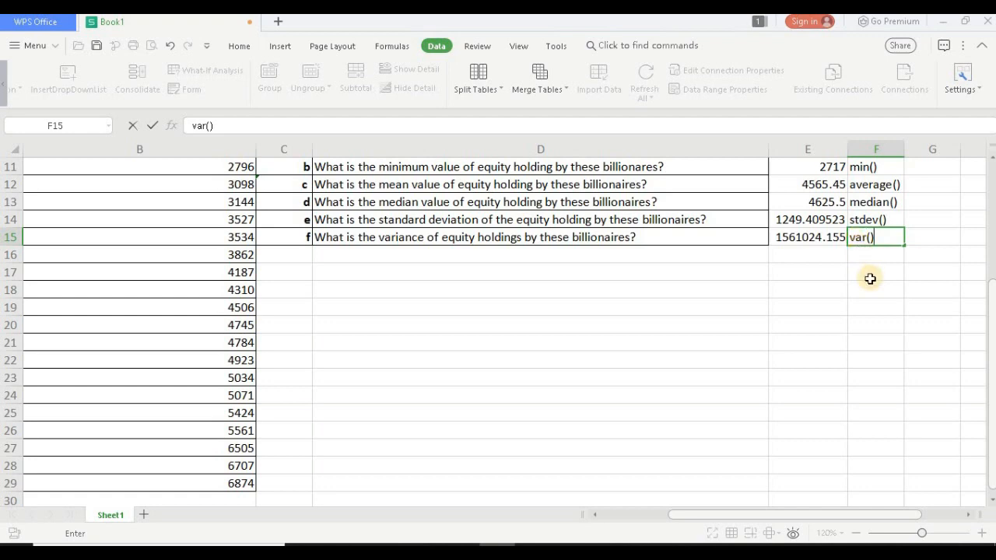
Step: Make the Function heading in cell F9 bold and give it a light orange fill
scroll(870, 278, "up", 1)
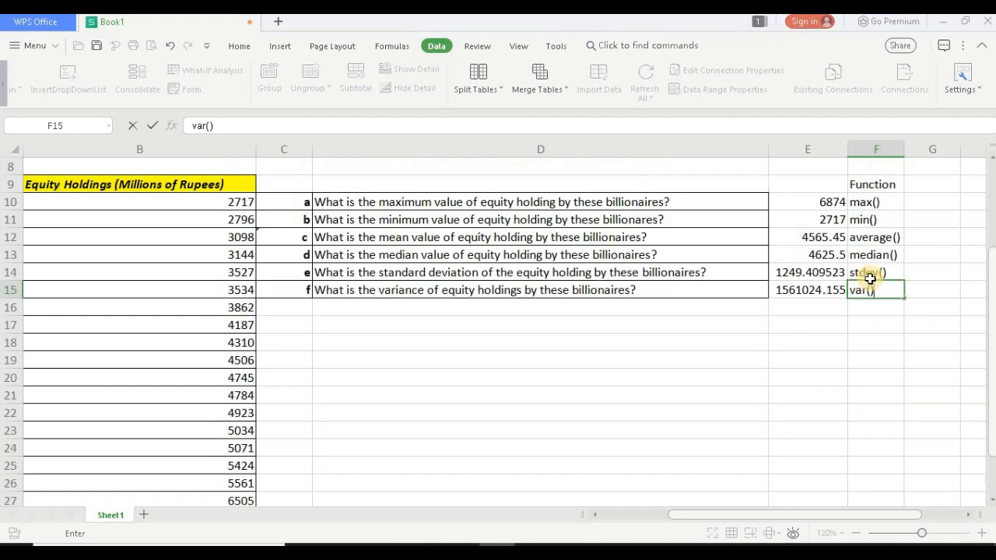
left_click(885, 182)
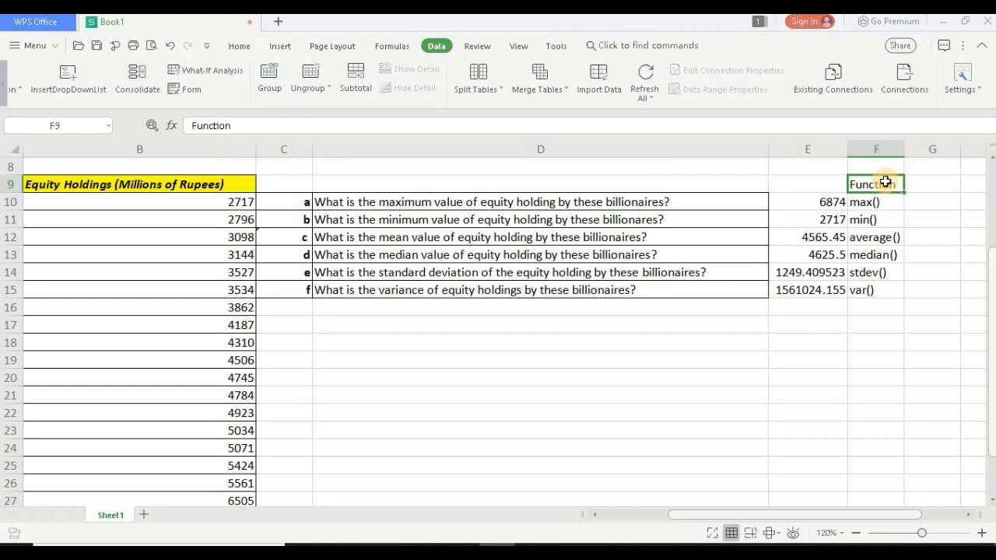
left_click(239, 47)
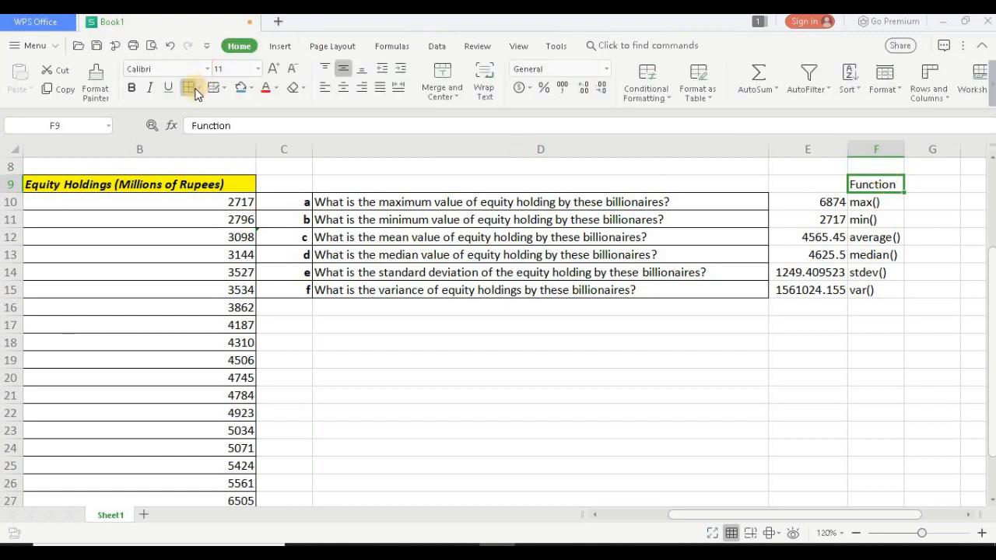
left_click(130, 90)
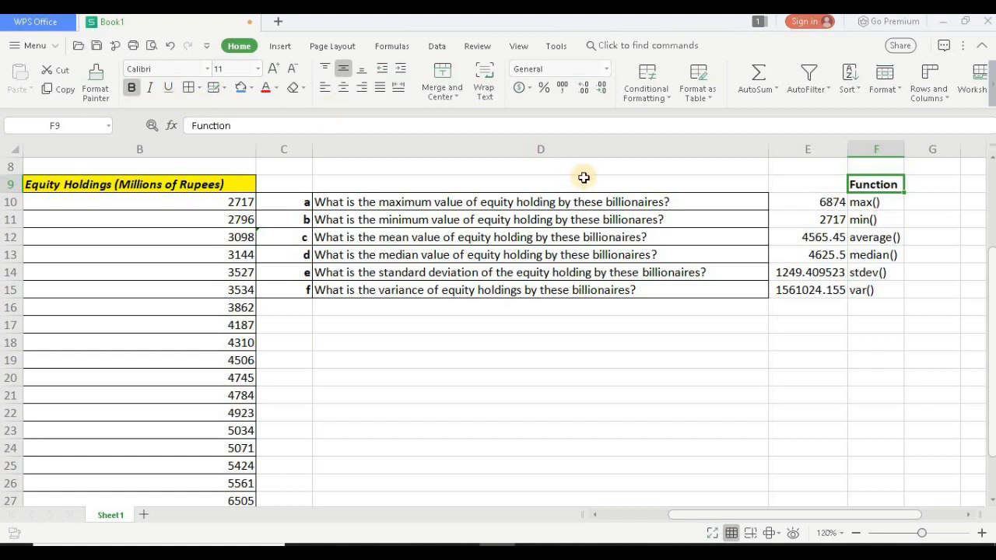
left_click(250, 90)
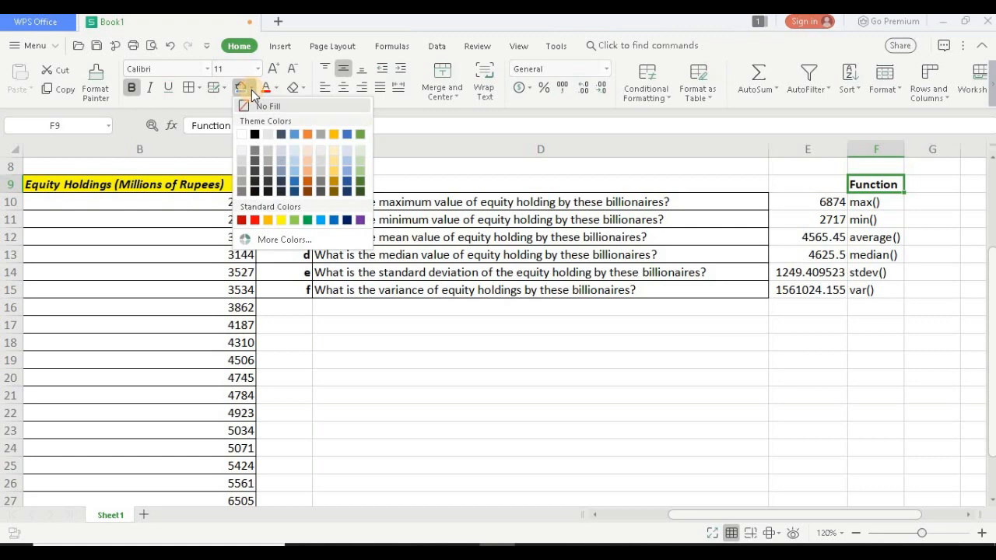
left_click(307, 173)
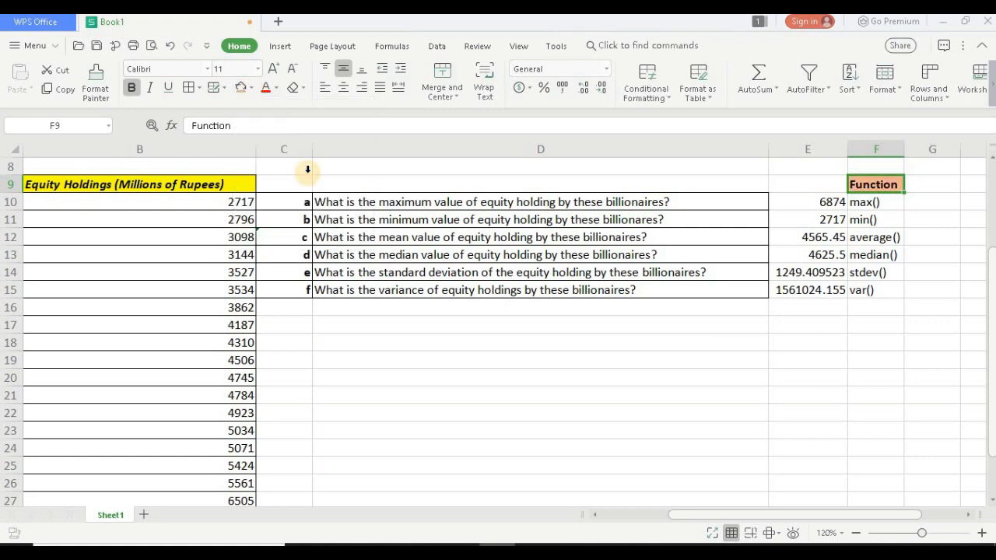
Step: Apply cell borders to the calculated values and function names in E10:F15
left_click(799, 203)
key("shift+Right")
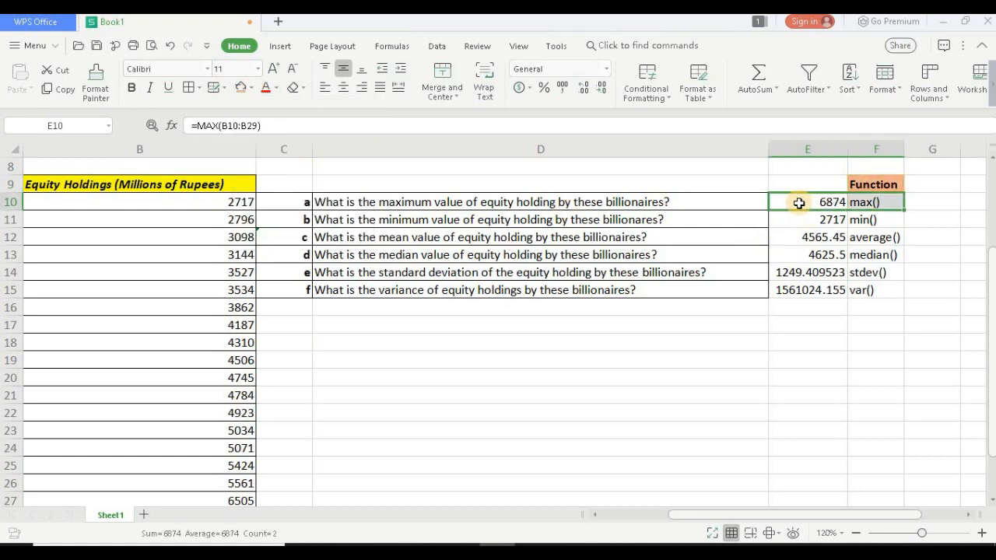
key("shift+Down")
key("shift+Down")
key("shift+Down")
key("shift+Down")
key("shift+Down")
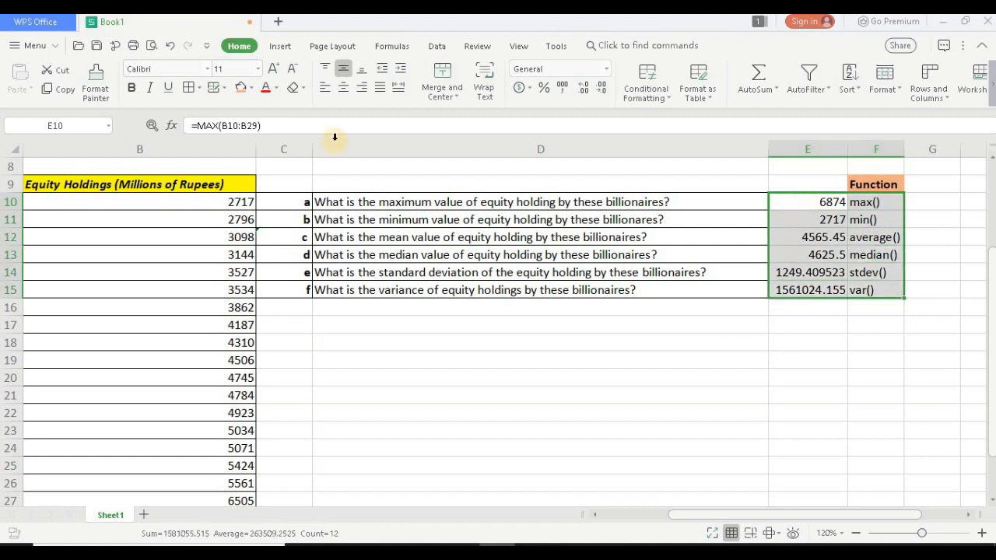
left_click(192, 91)
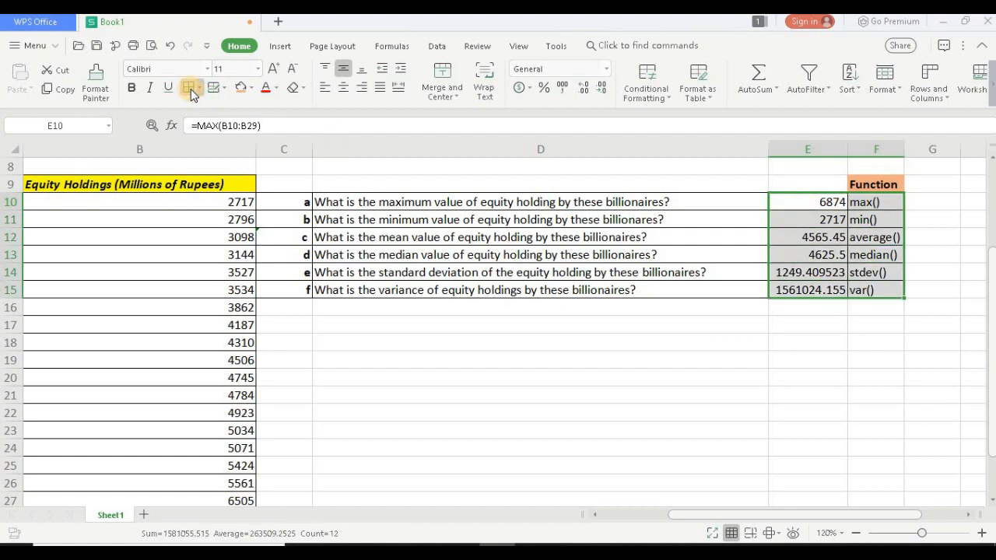